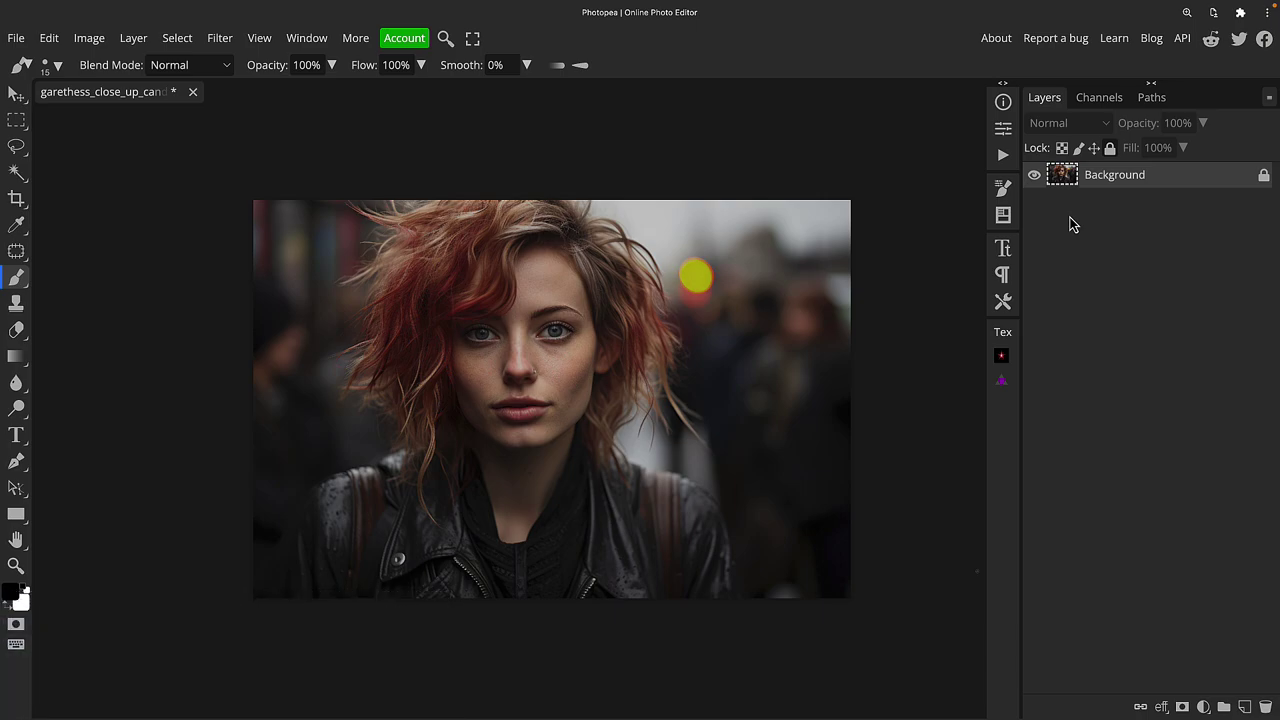
# Duplicate the portrait layer and apply Color to Alpha directly to the copy.
pyautogui.hotkey('ctrl', 'j')
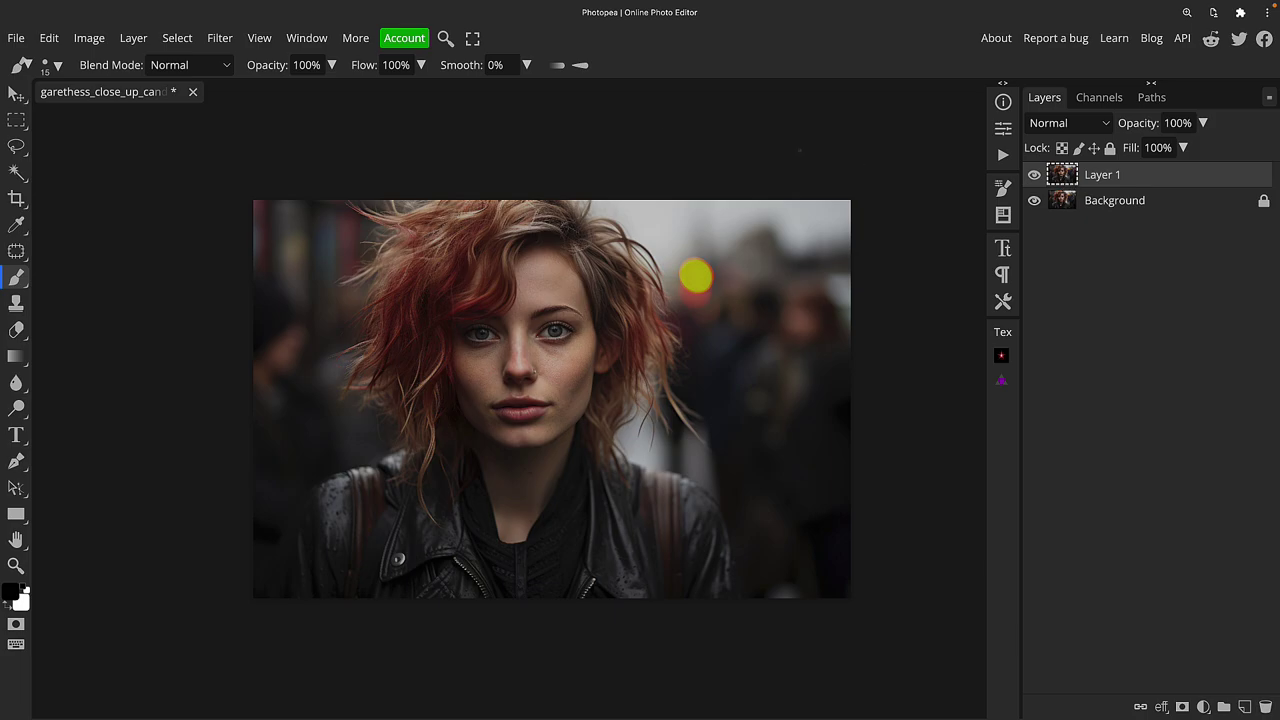
pyautogui.click(221, 40)
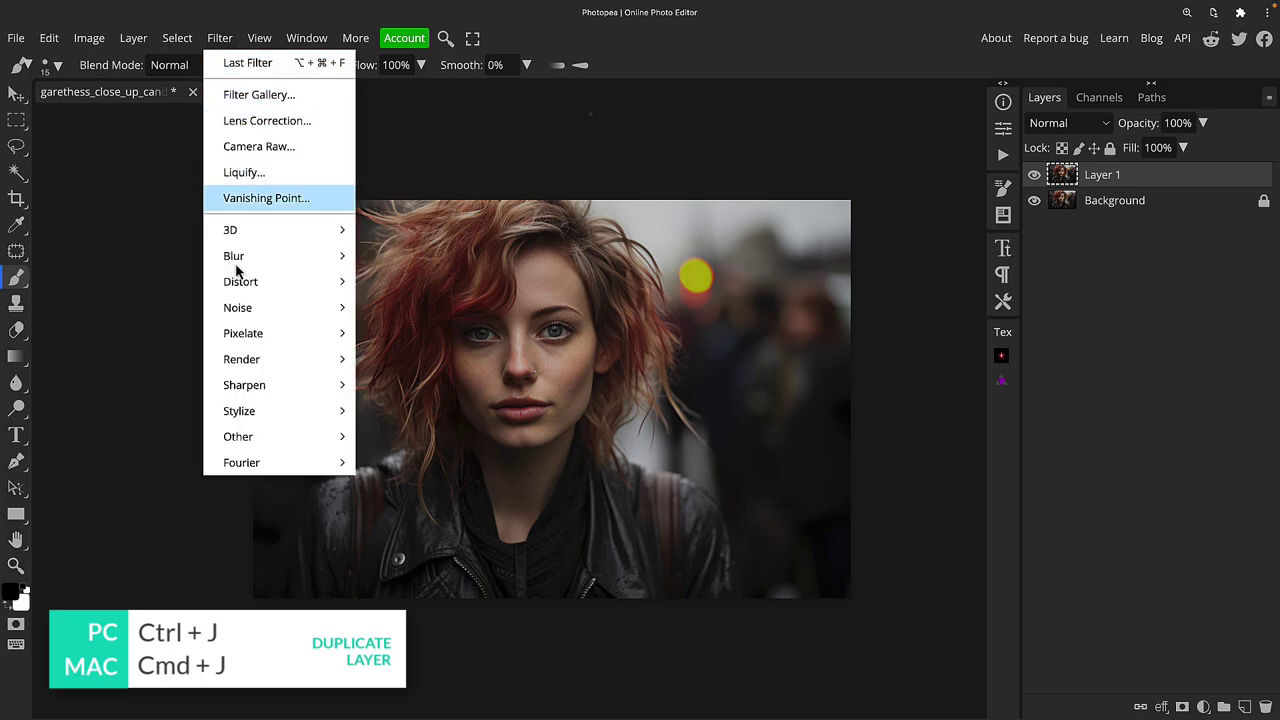
pyautogui.moveTo(247, 441)
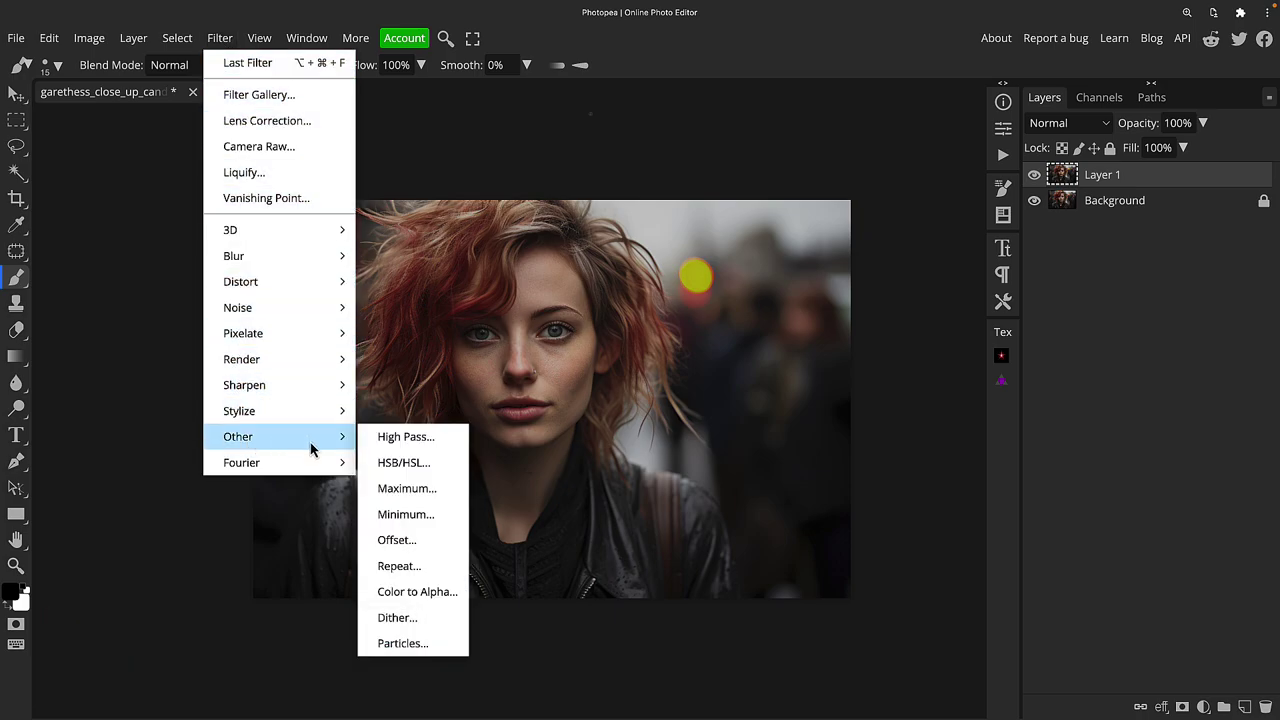
pyautogui.click(413, 594)
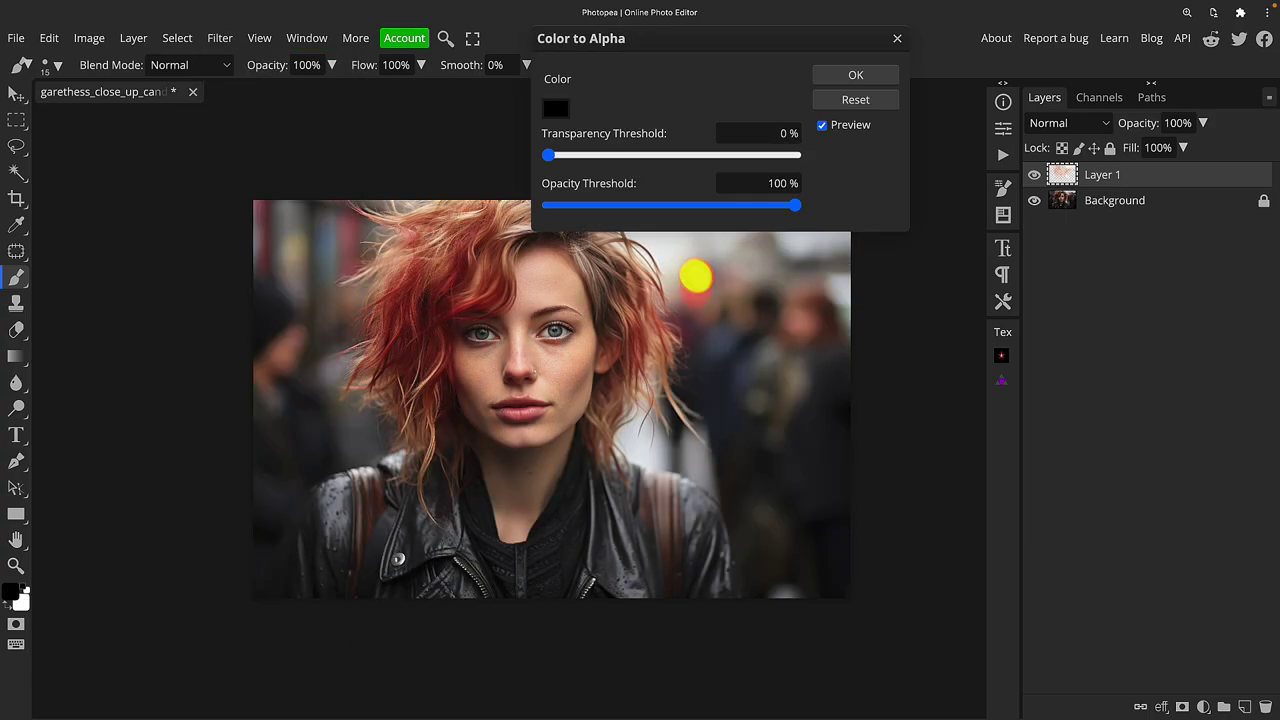
pyautogui.click(856, 76)
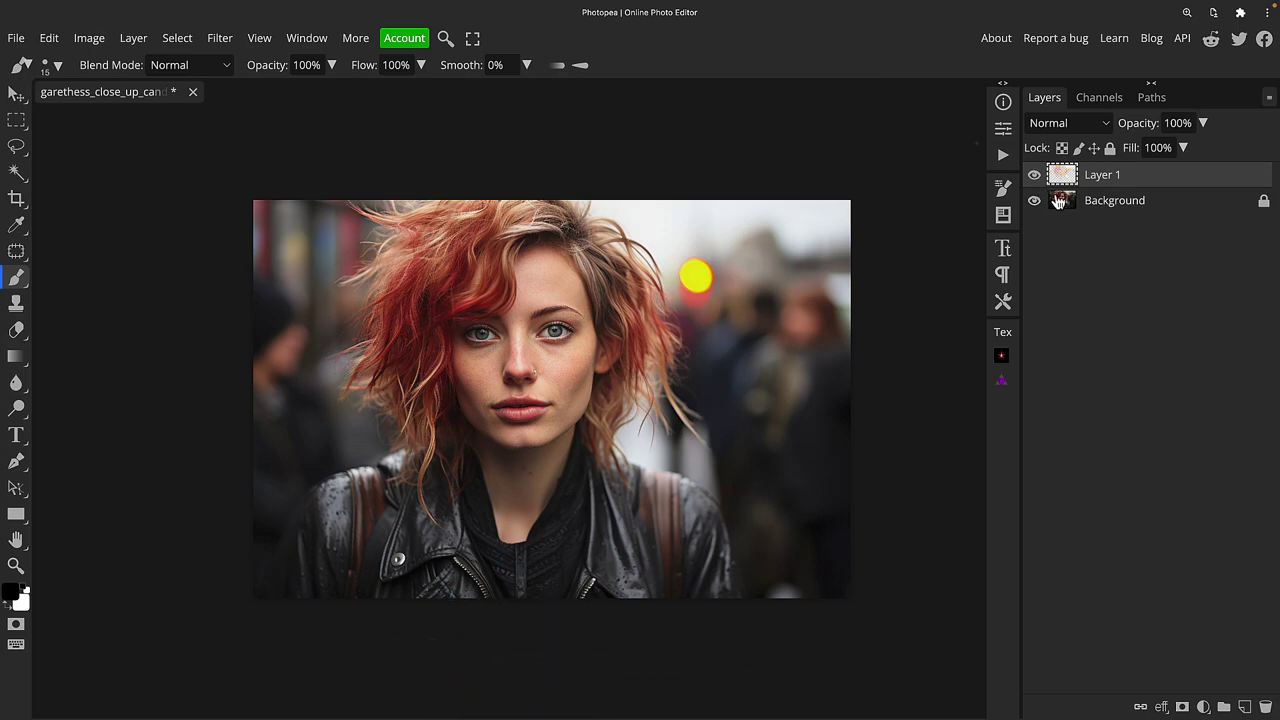
# Compare the filtered copy against the original by toggling its visibility, then undo it.
pyautogui.click(1035, 175)
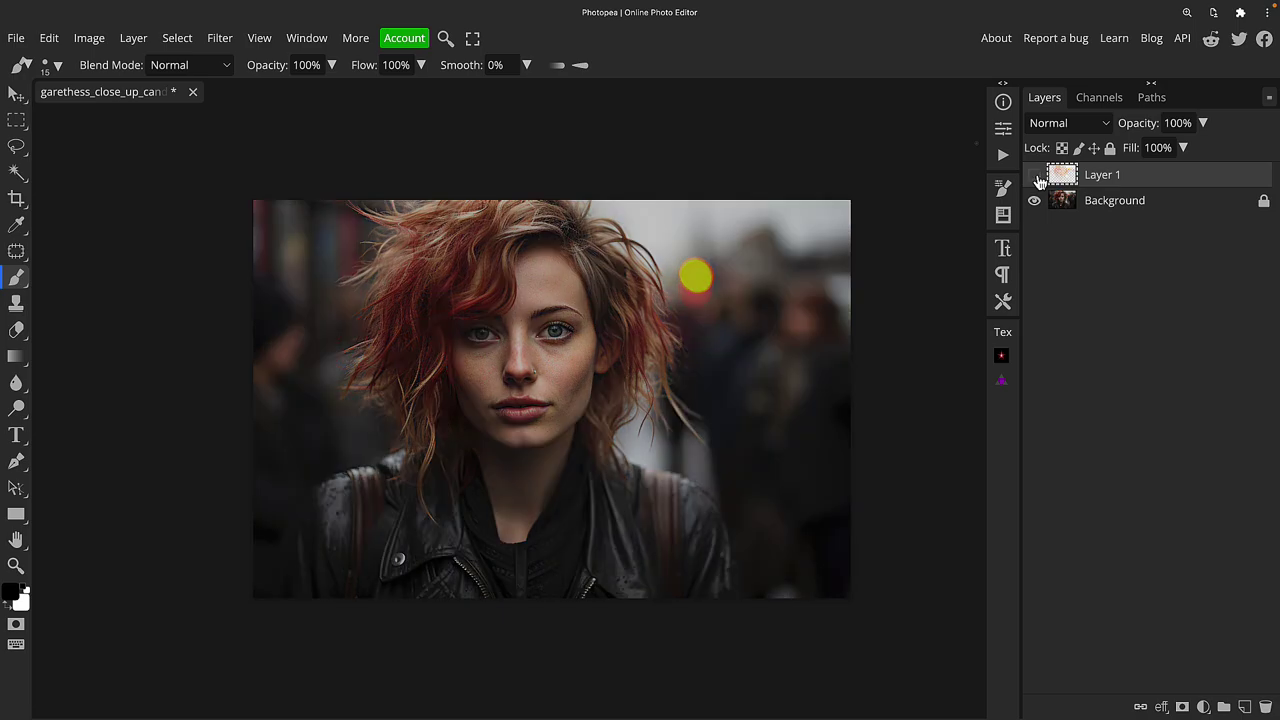
pyautogui.click(1035, 175)
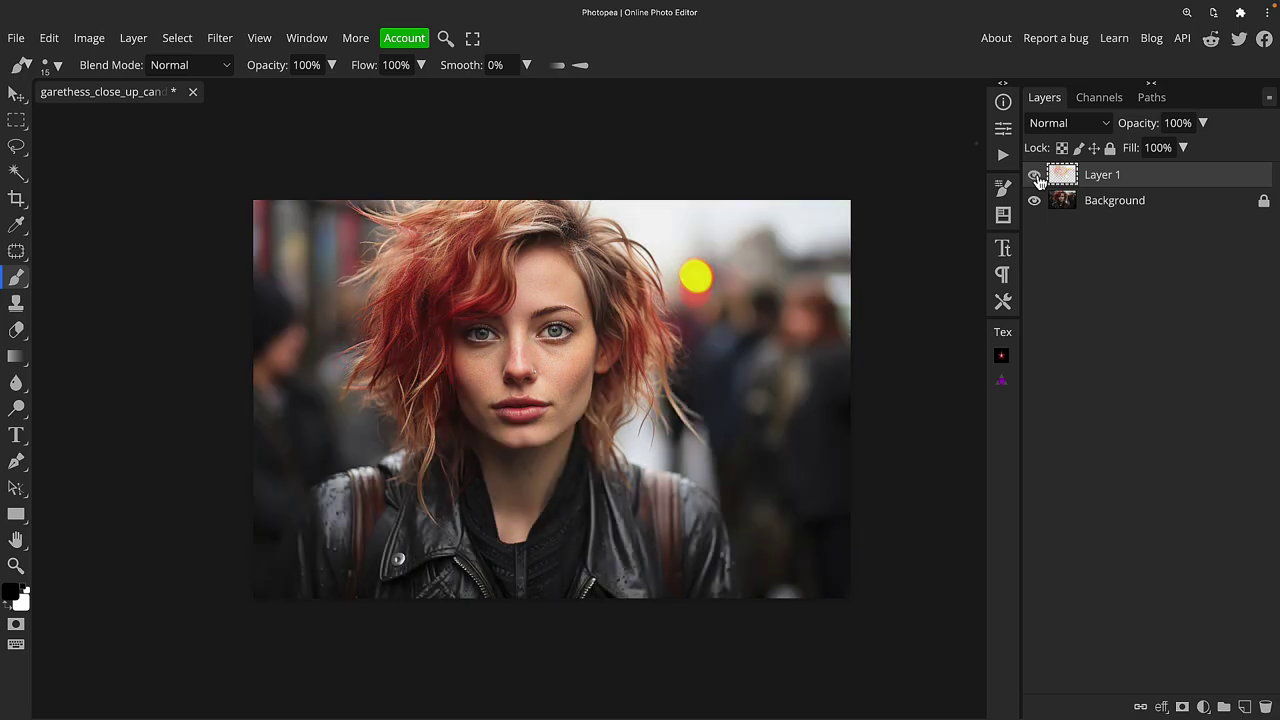
pyautogui.click(1035, 175)
pyautogui.click(1035, 175)
pyautogui.hotkey('ctrl', 'z')
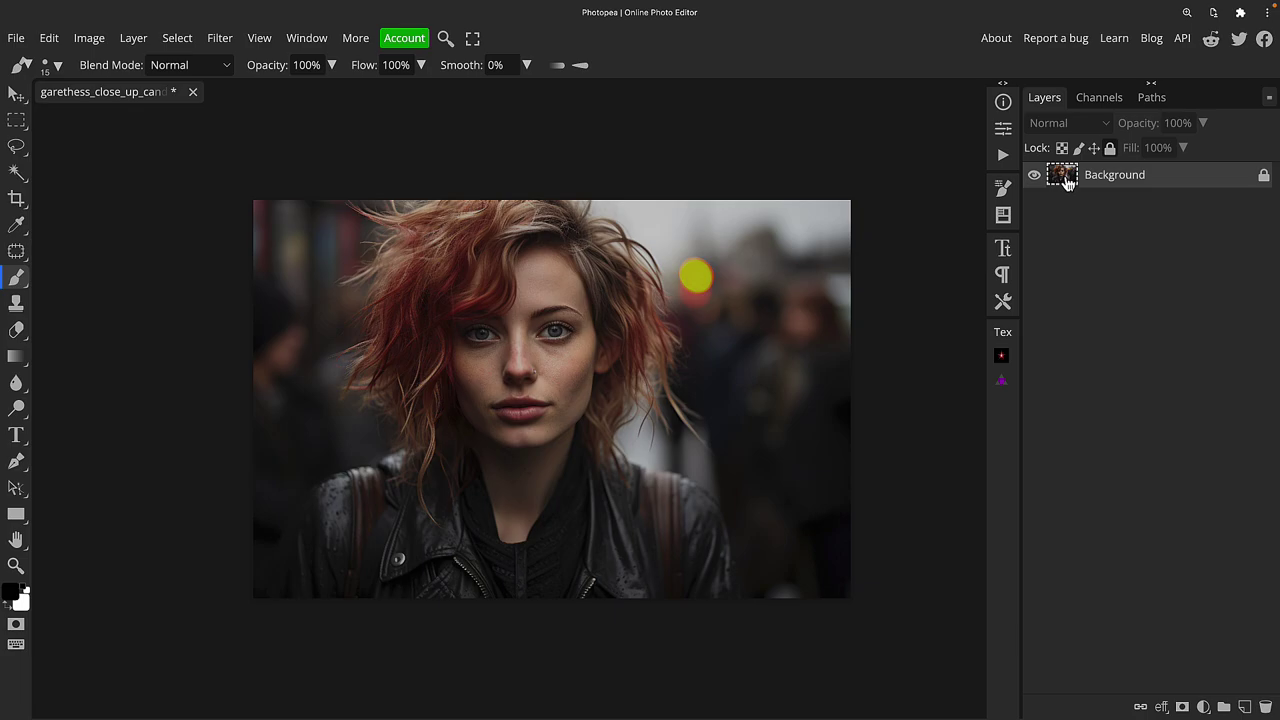
# Duplicate the portrait layer again and convert Layer 1 to a Smart Object.
pyautogui.hotkey('ctrl', 'j')
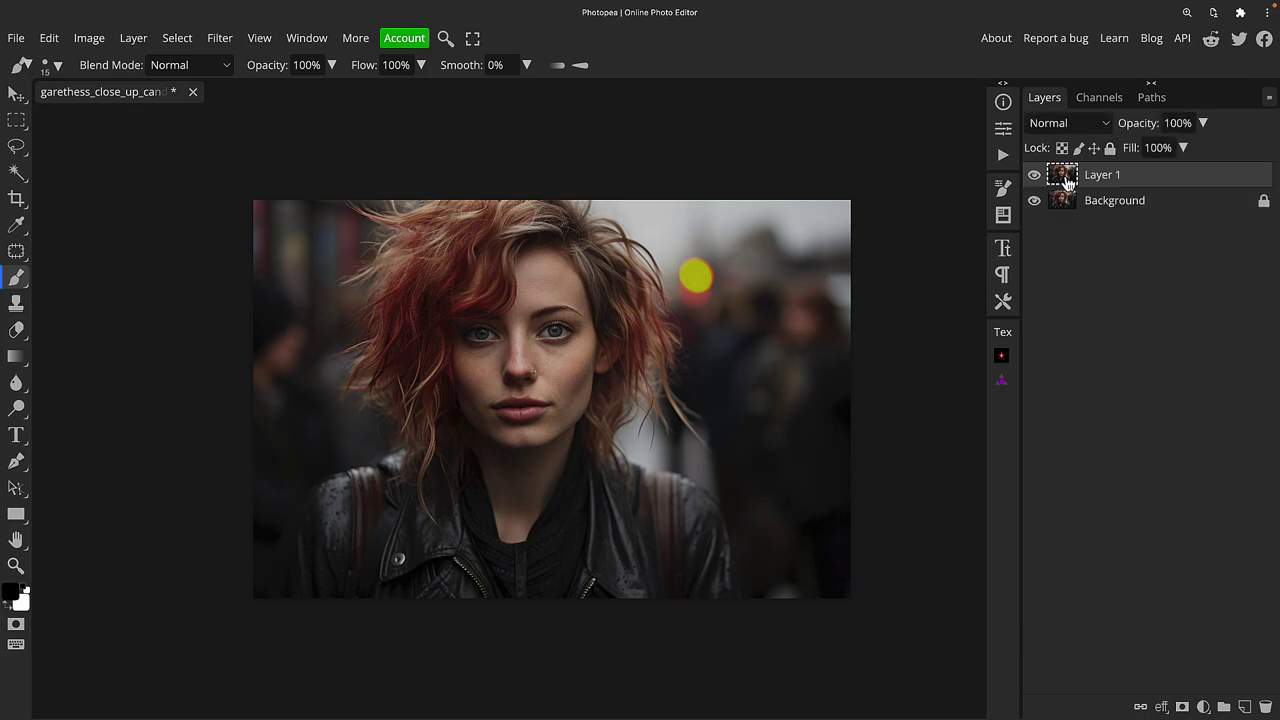
pyautogui.rightClick(1150, 177)
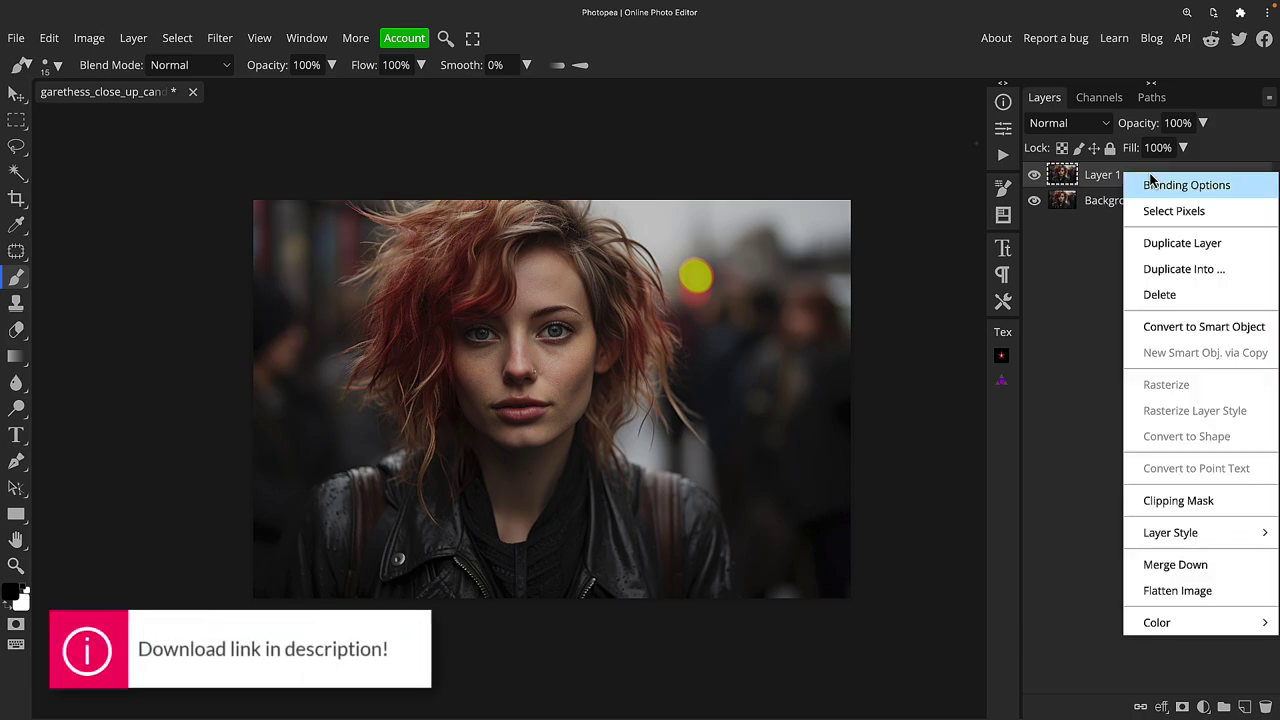
pyautogui.click(1187, 327)
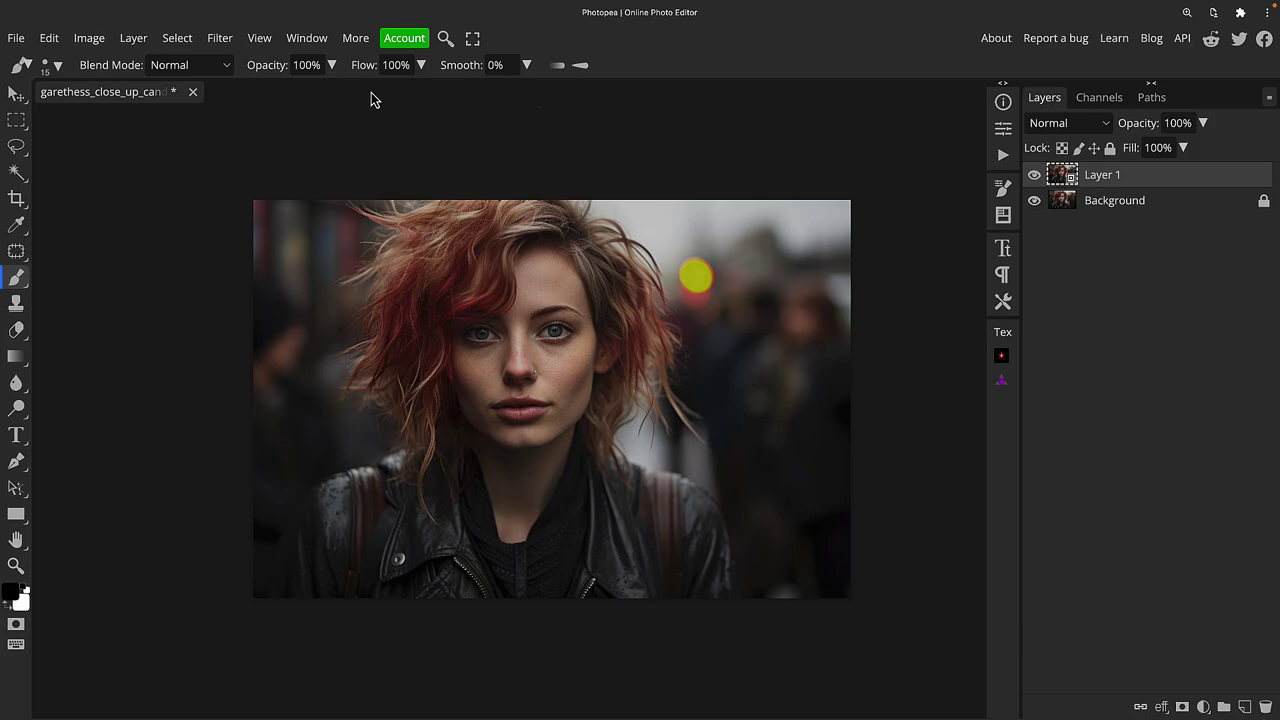
# Add Color to Alpha as a smart filter on Layer 1, keeping black (000000) as the removed colour.
pyautogui.click(220, 40)
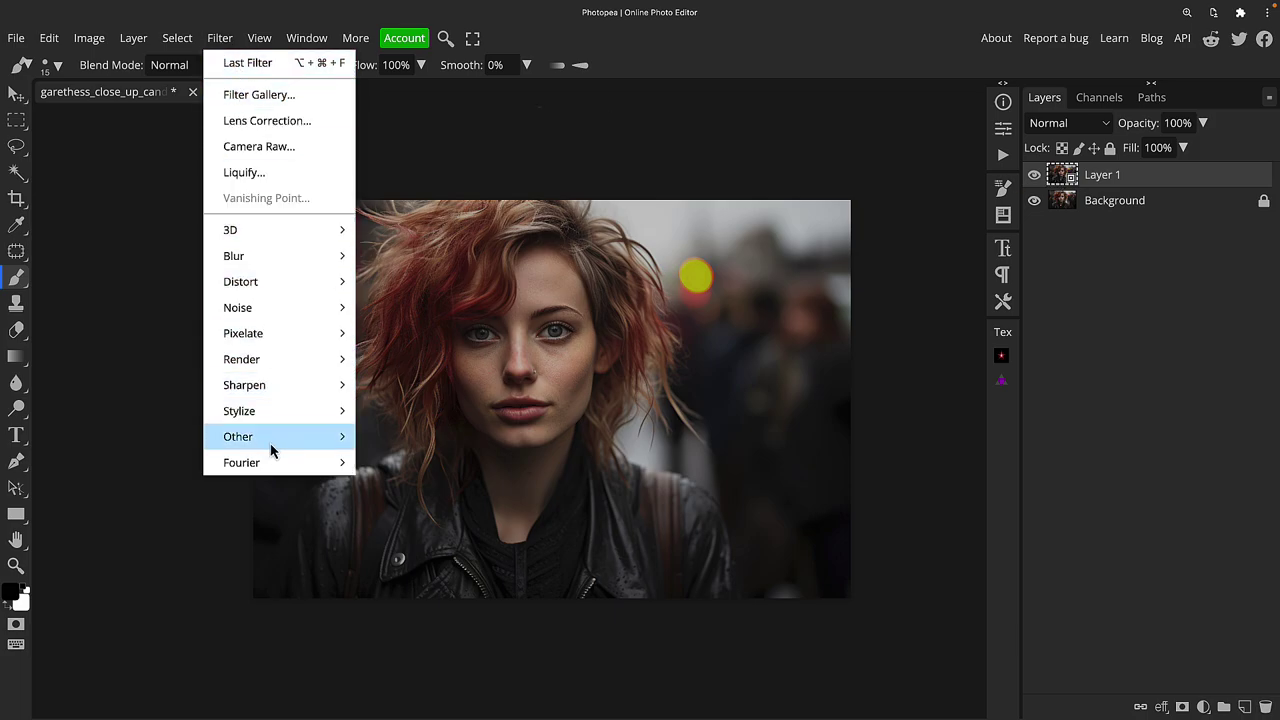
pyautogui.moveTo(268, 438)
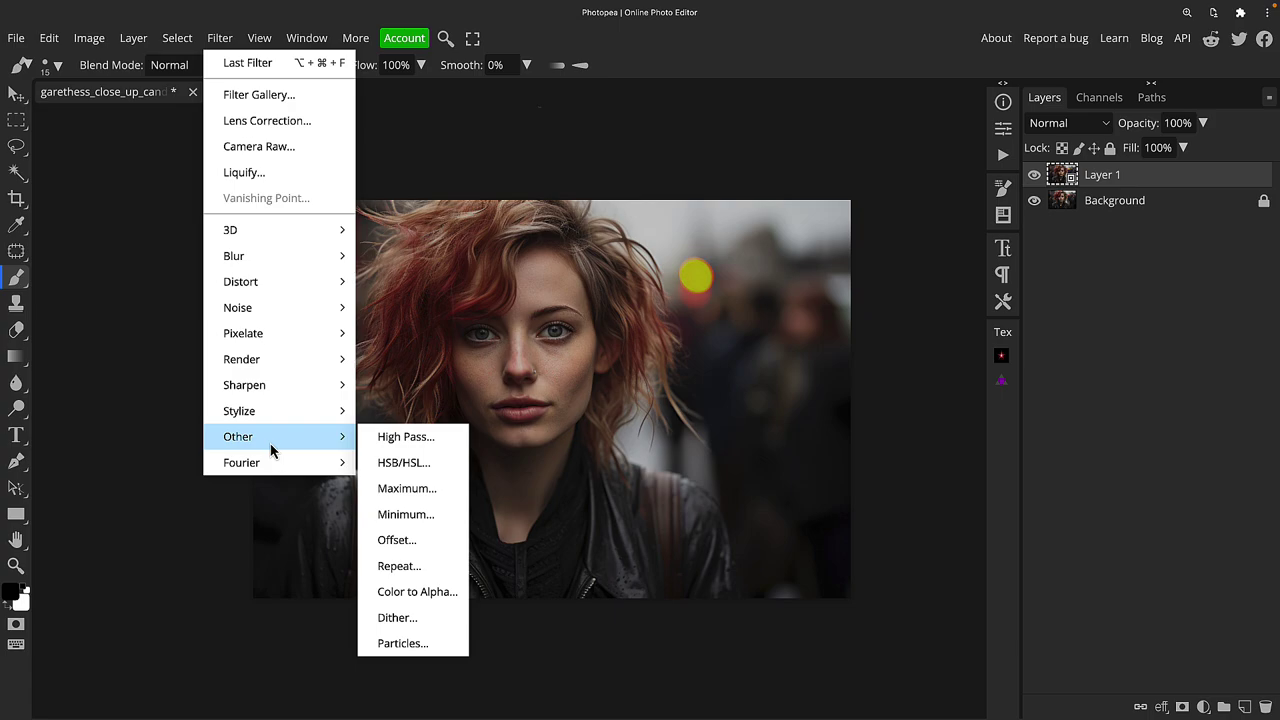
pyautogui.click(404, 592)
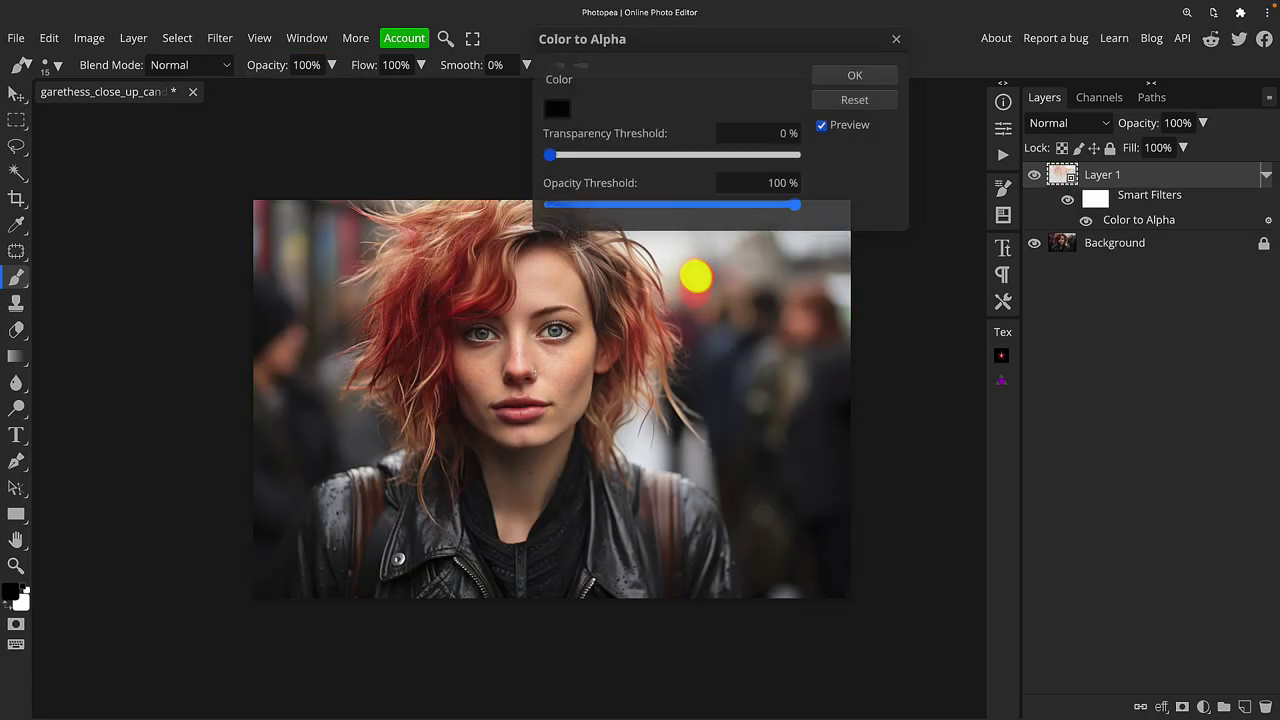
pyautogui.moveTo(634, 48); pyautogui.dragTo(763, 51)
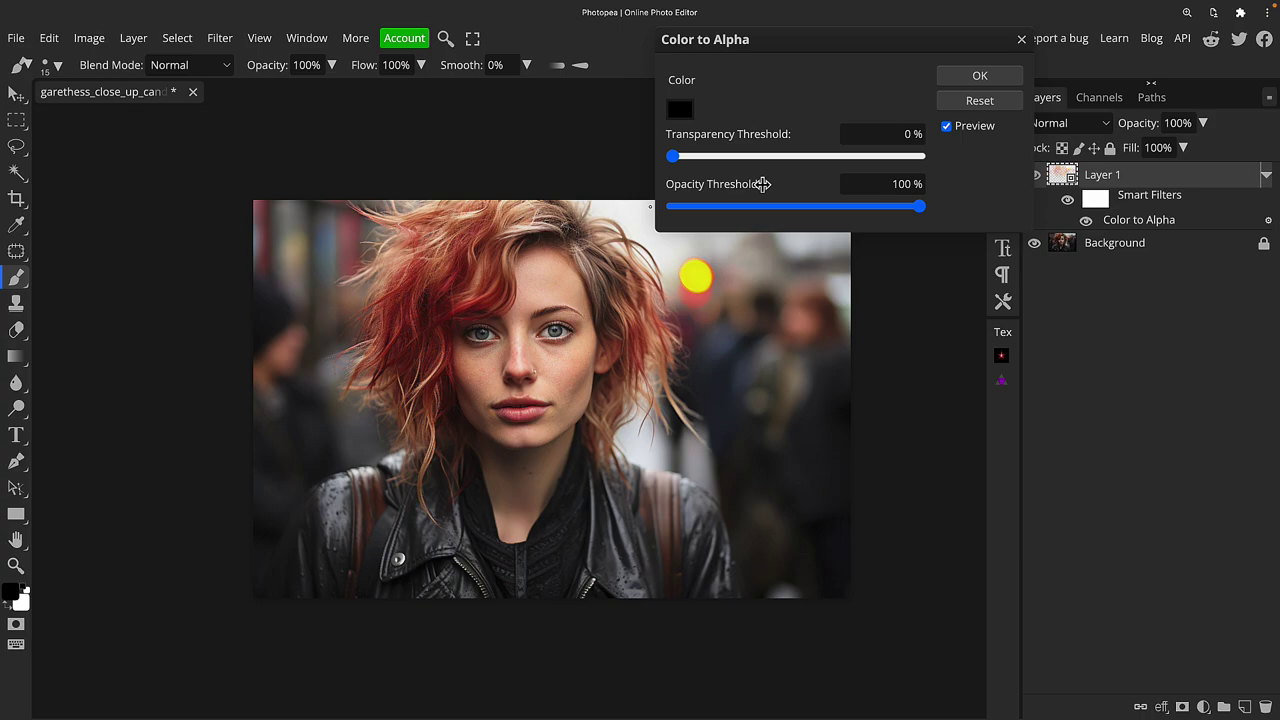
pyautogui.click(681, 108)
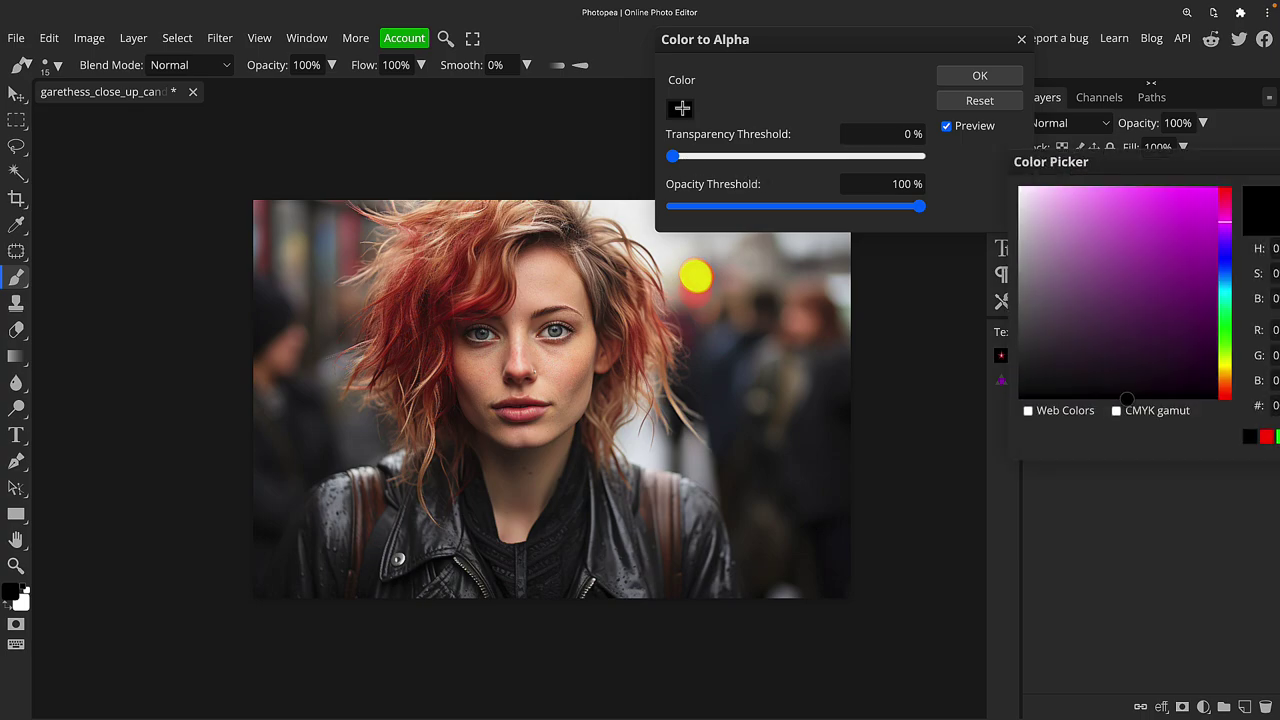
pyautogui.moveTo(1171, 167); pyautogui.dragTo(1063, 145)
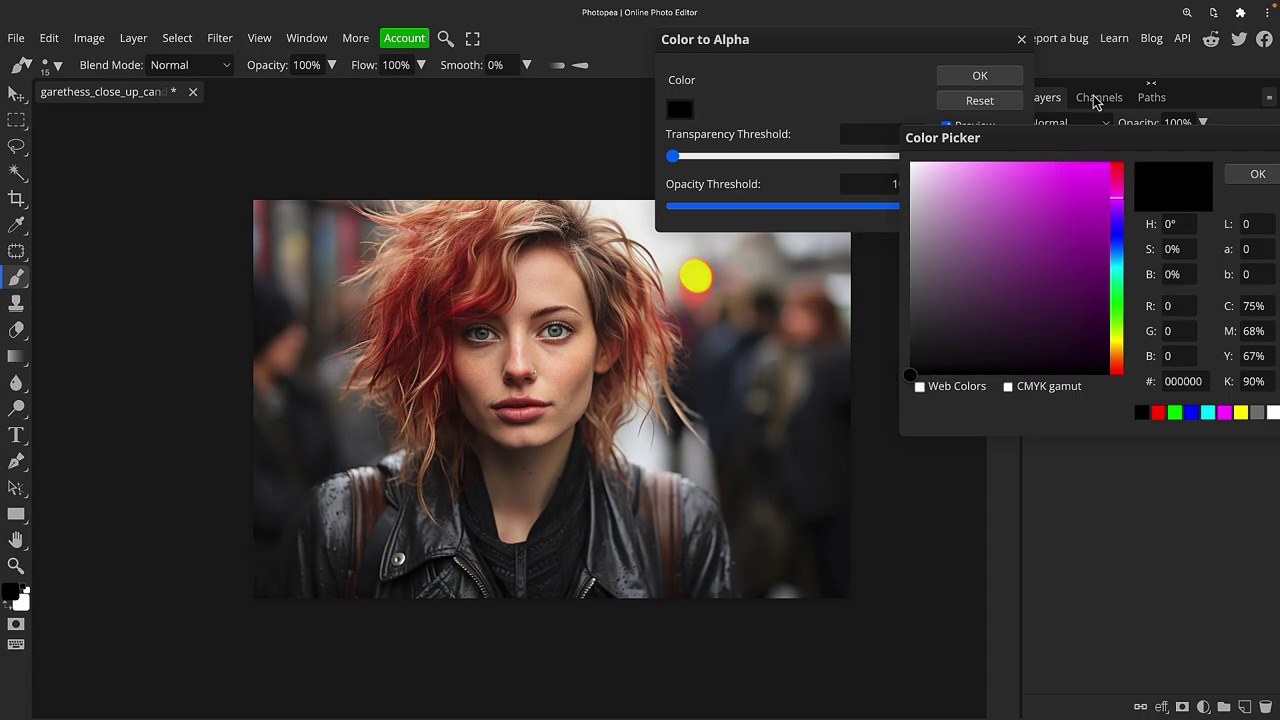
pyautogui.moveTo(1086, 143); pyautogui.dragTo(917, 98)
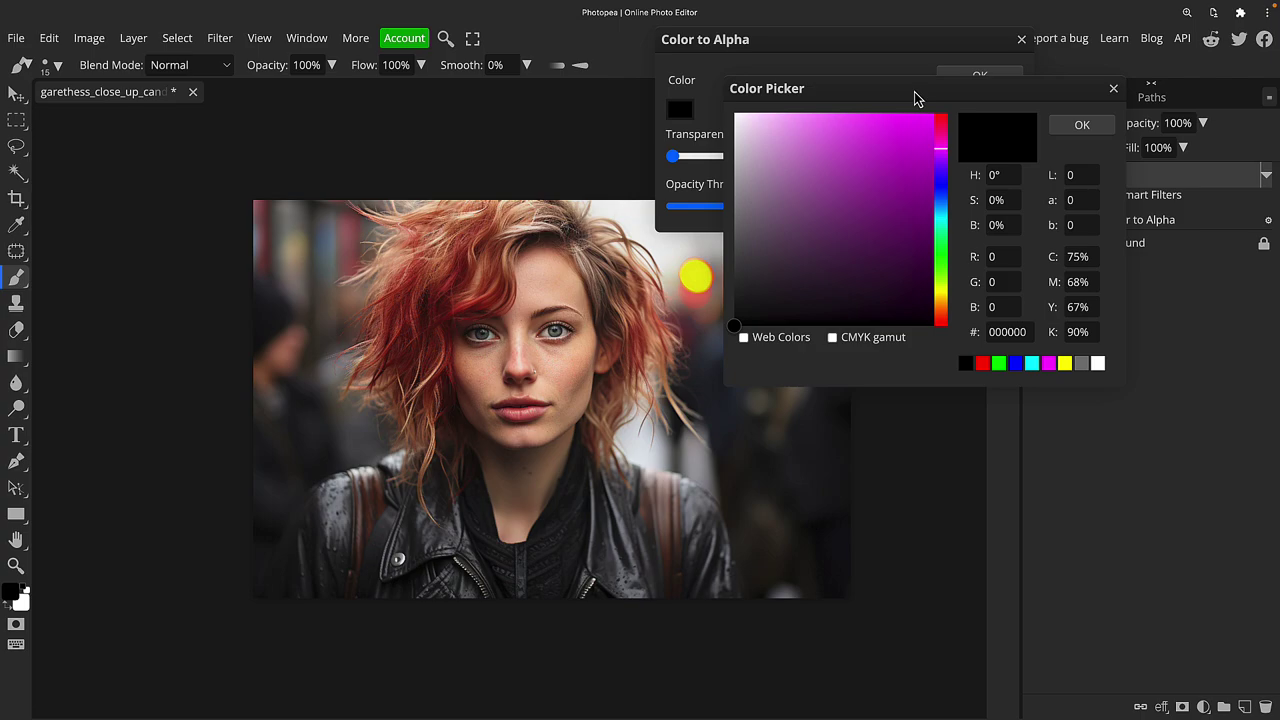
pyautogui.click(1084, 128)
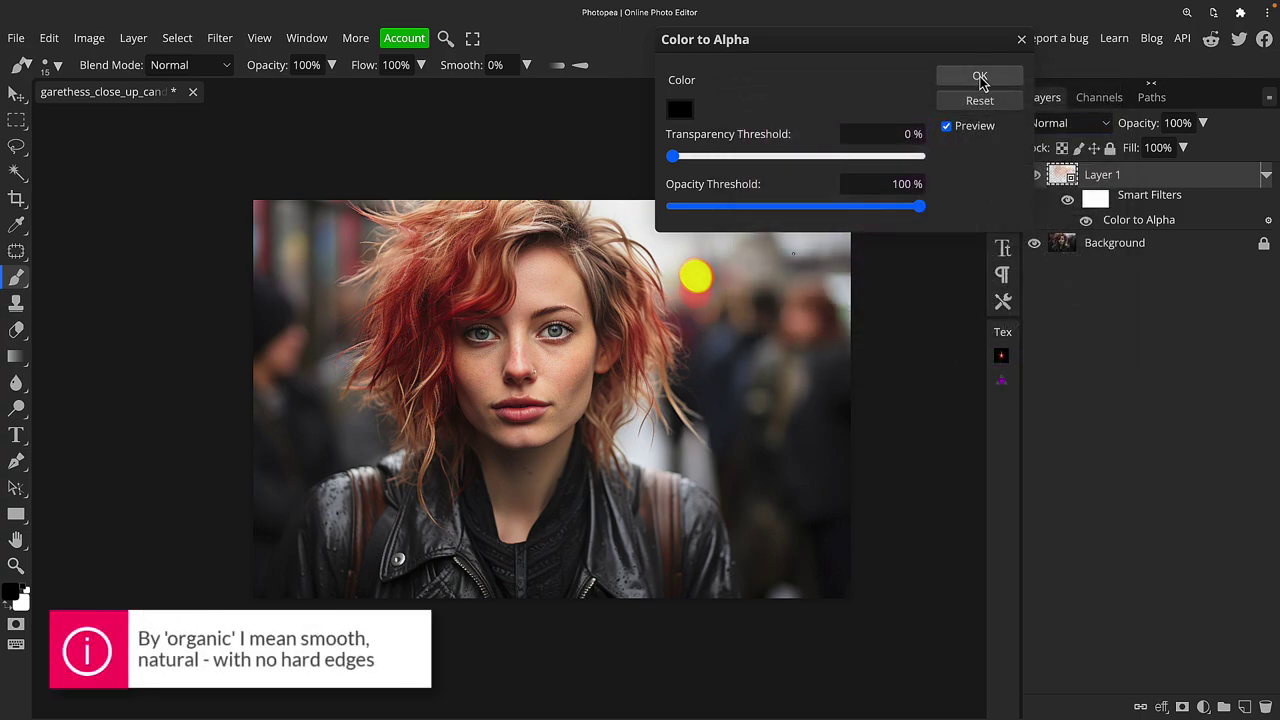
pyautogui.click(980, 78)
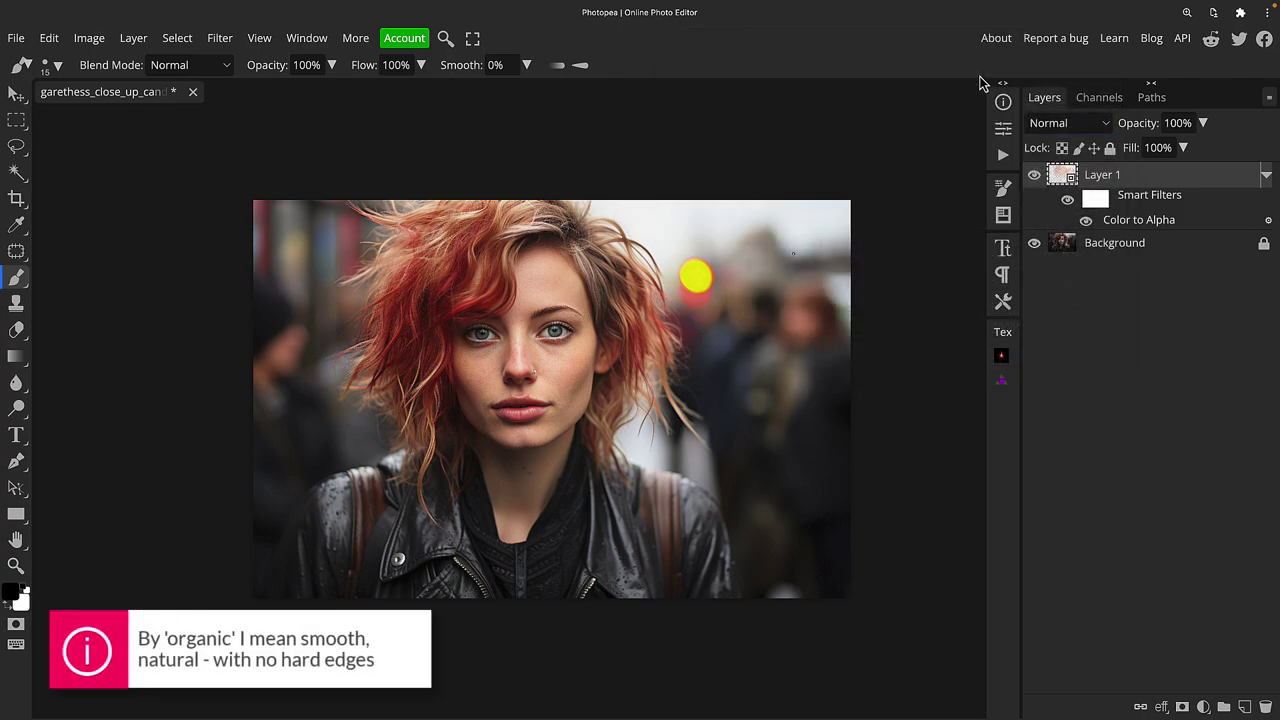
pyautogui.keyDown('alt'); pyautogui.click(1035, 176); pyautogui.keyUp('alt')
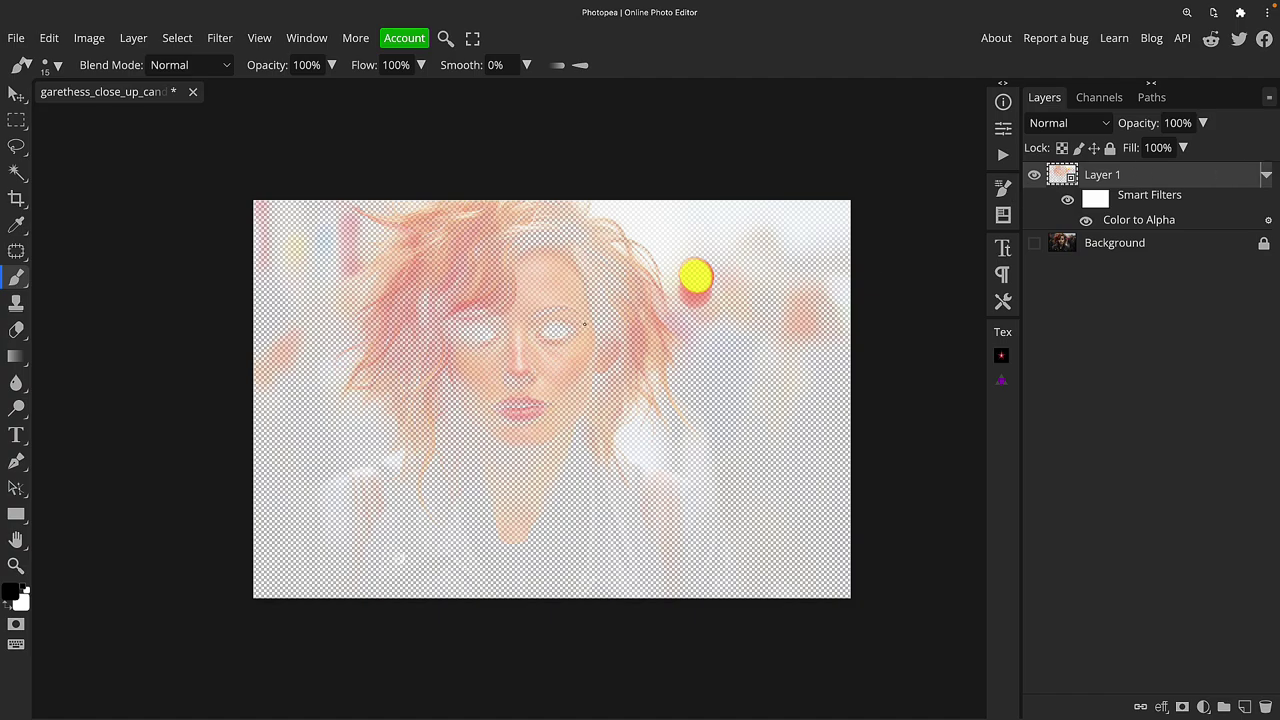
pyautogui.press('z')
pyautogui.click(554, 358)
pyautogui.click(554, 358)
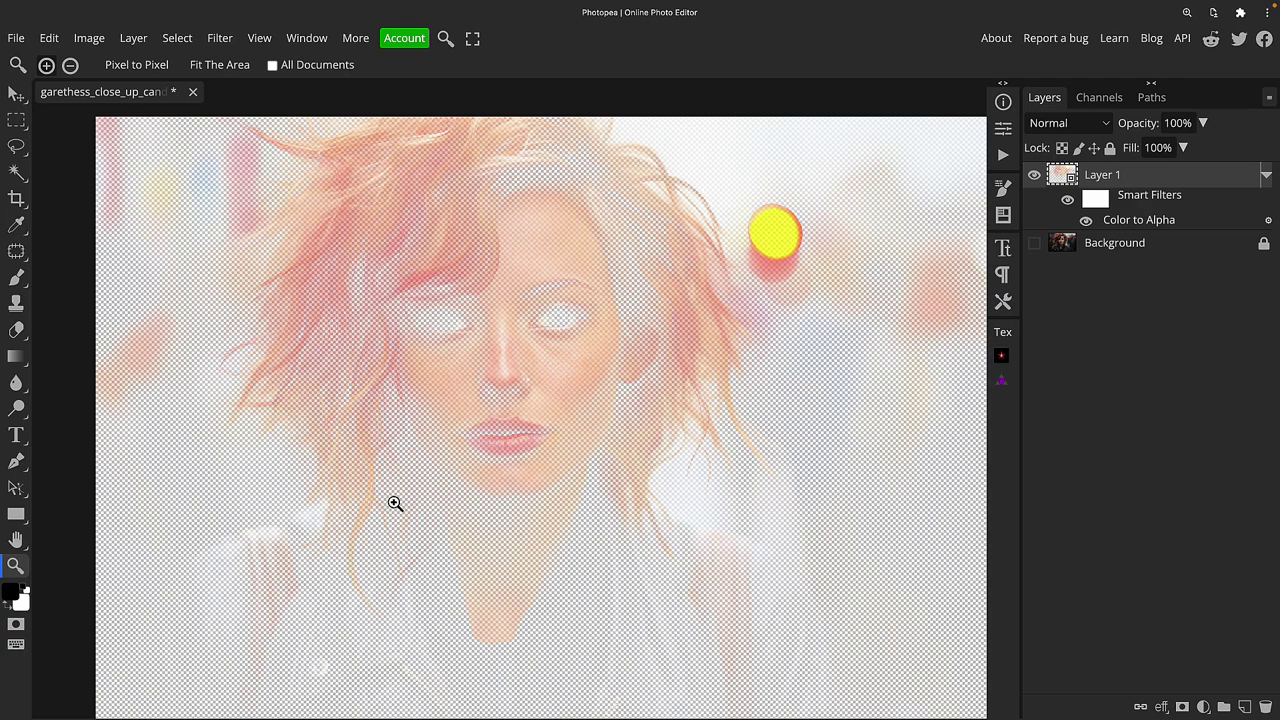
pyautogui.scroll(-2, 689, 640)
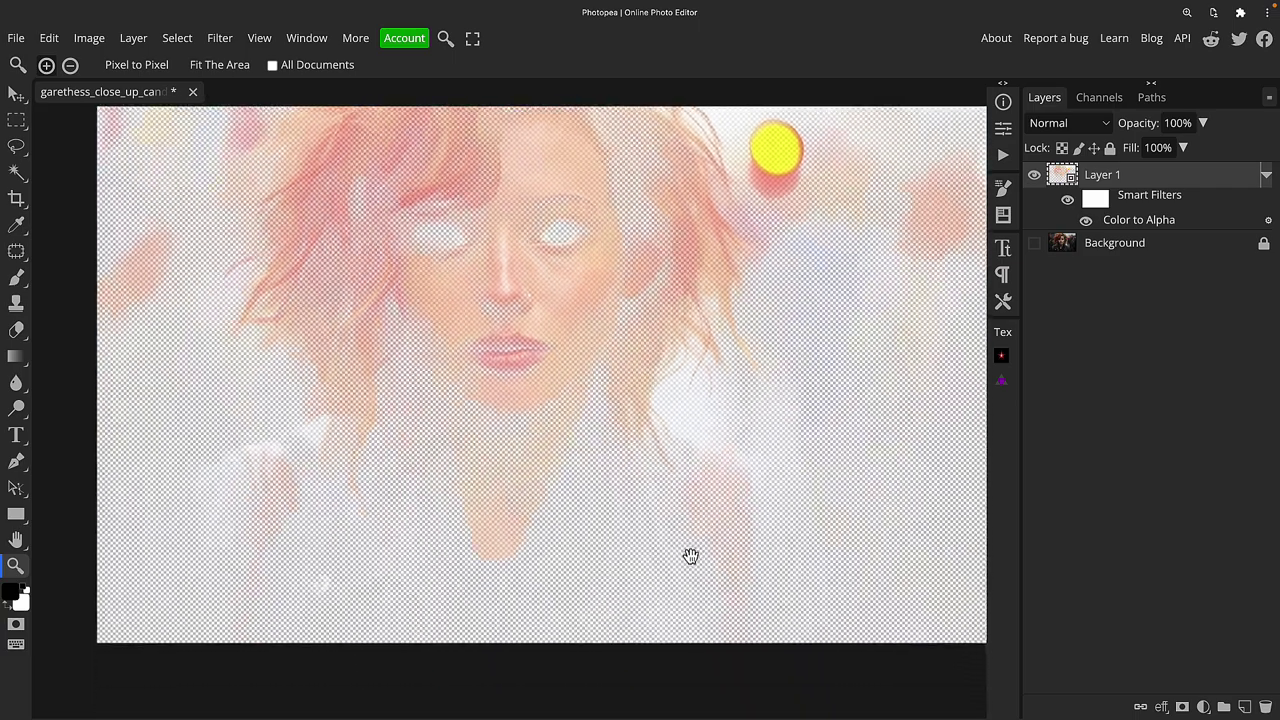
pyautogui.scroll(2, 684, 600)
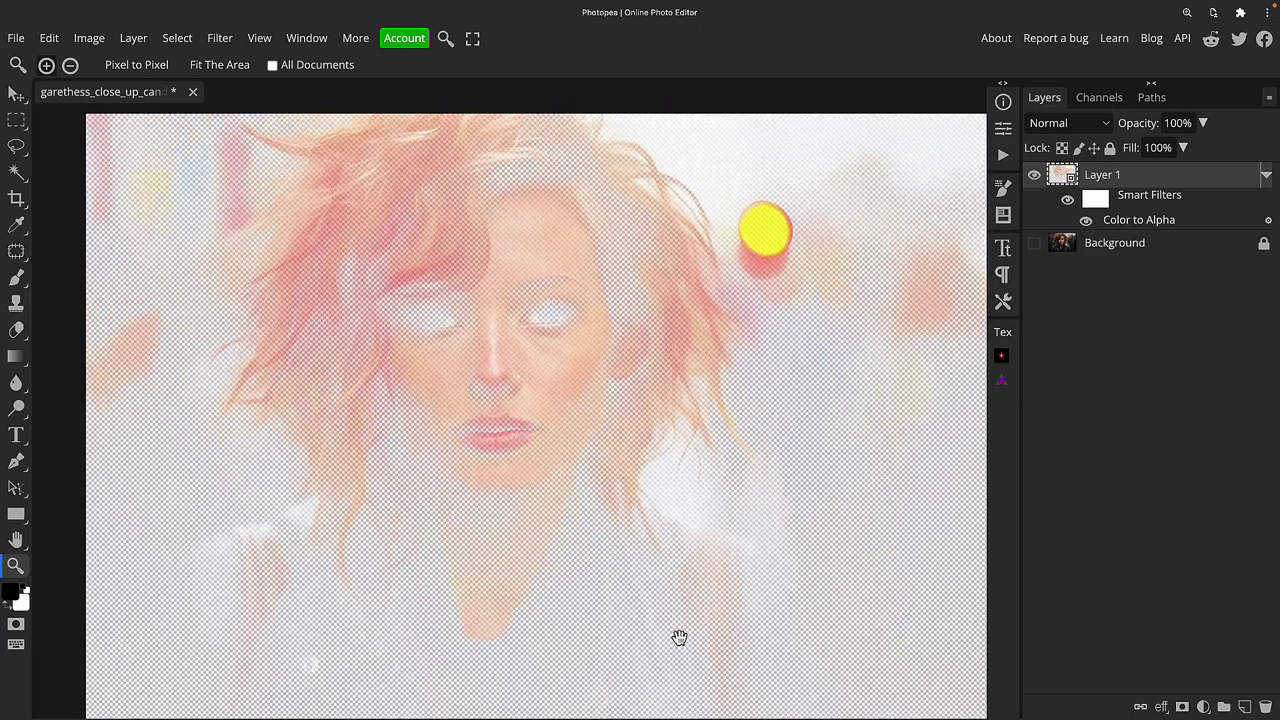
pyautogui.click(560, 371)
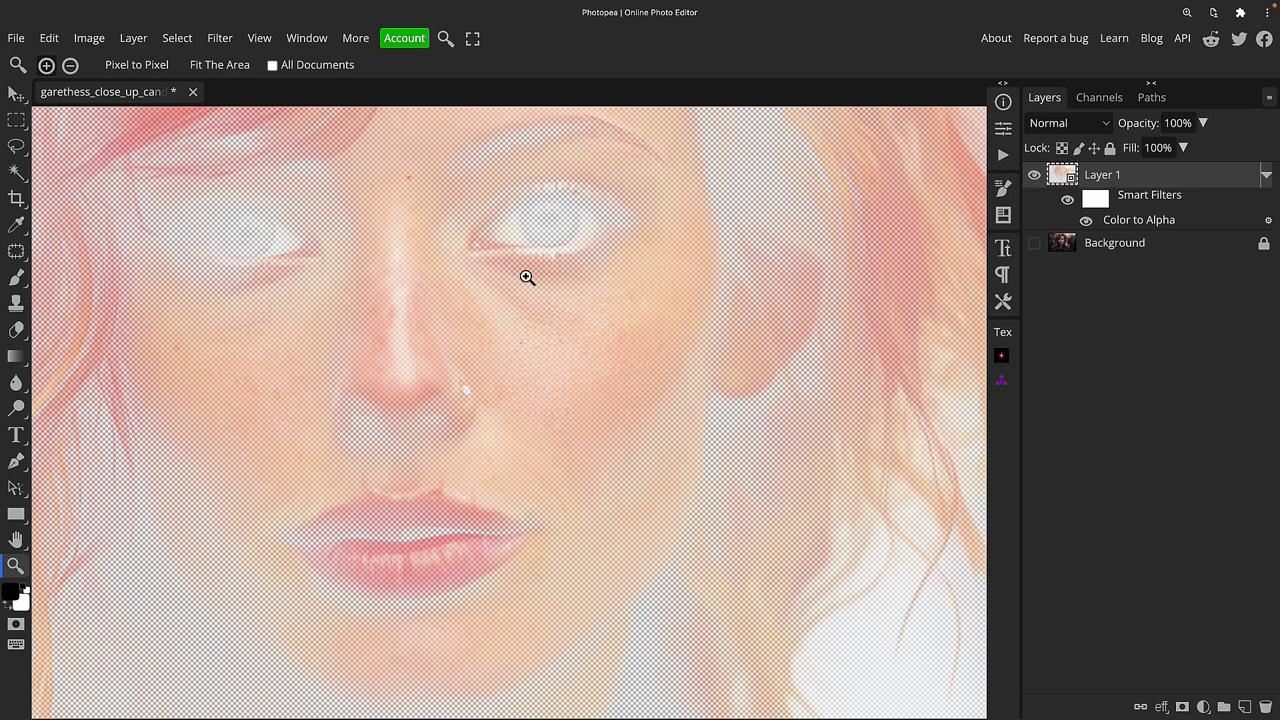
pyautogui.scroll(-5, 663, 274)
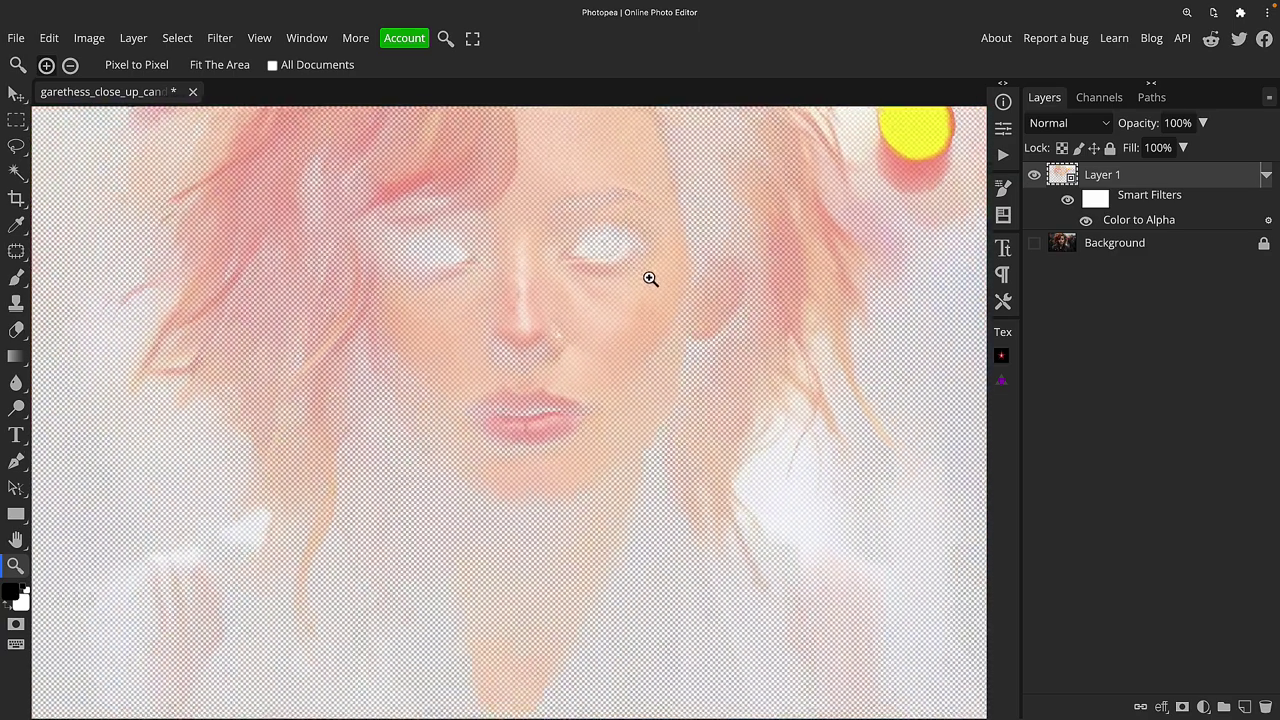
pyautogui.scroll(1, 660, 295)
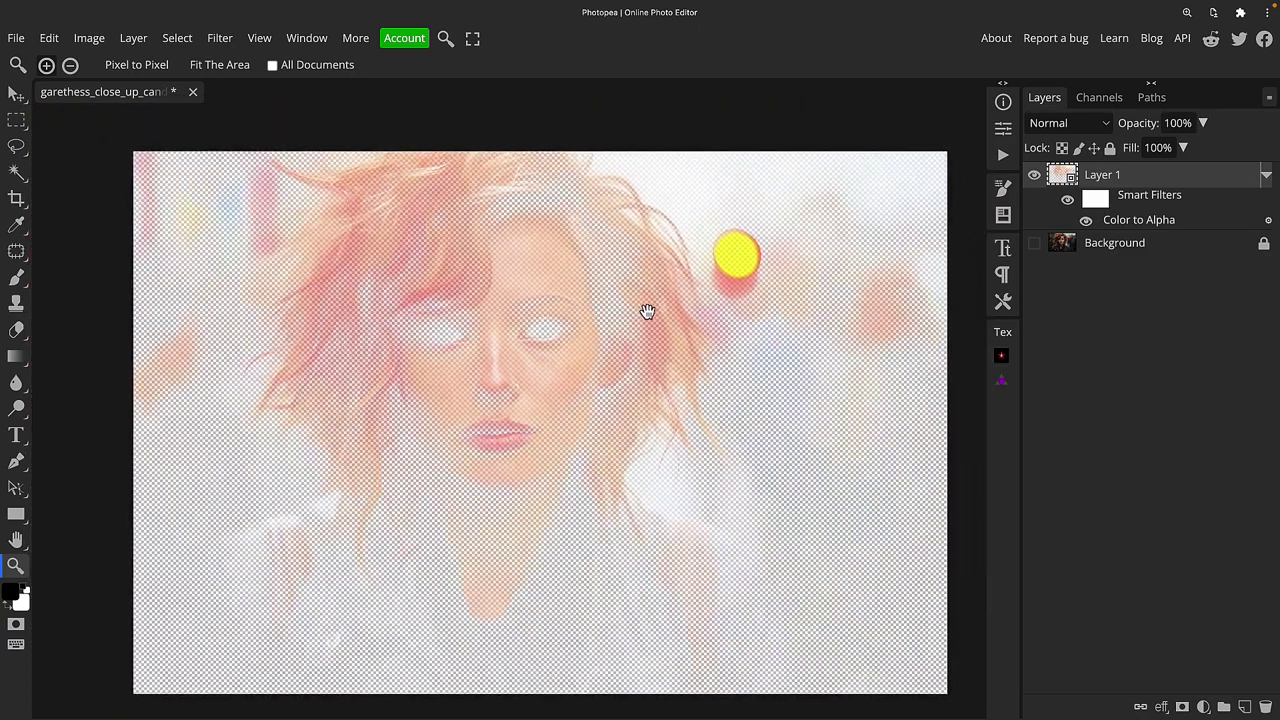
pyautogui.click(1035, 245)
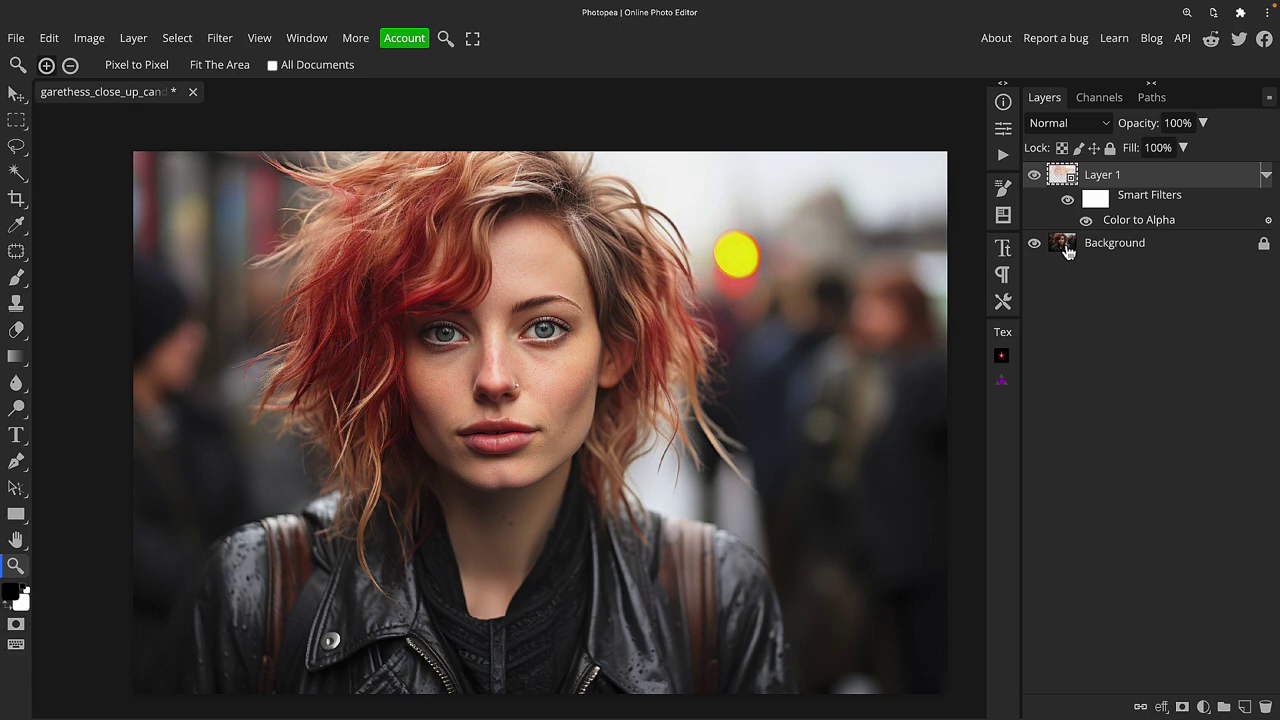
pyautogui.click(1035, 176)
pyautogui.click(1035, 176)
pyautogui.click(1035, 176)
pyautogui.click(1035, 176)
pyautogui.scroll(-1, 685, 330)
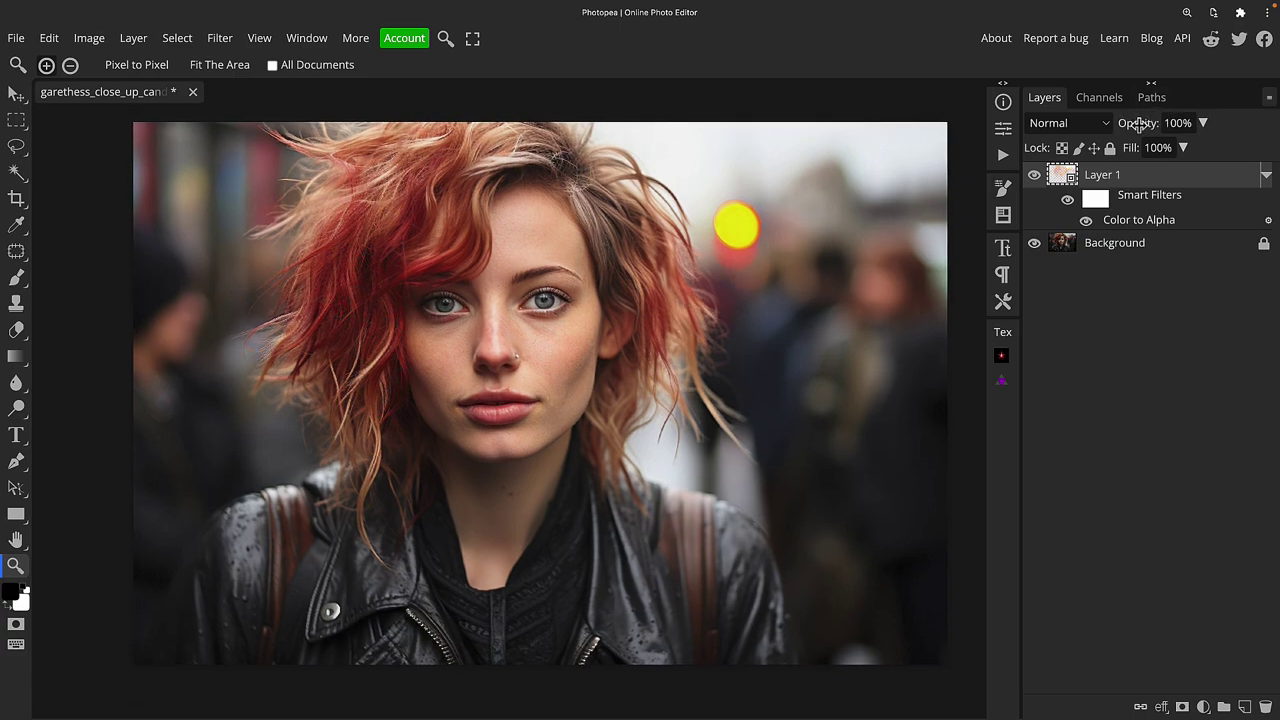
pyautogui.moveTo(1134, 126); pyautogui.dragTo(1180, 124)
pyautogui.click(1065, 123)
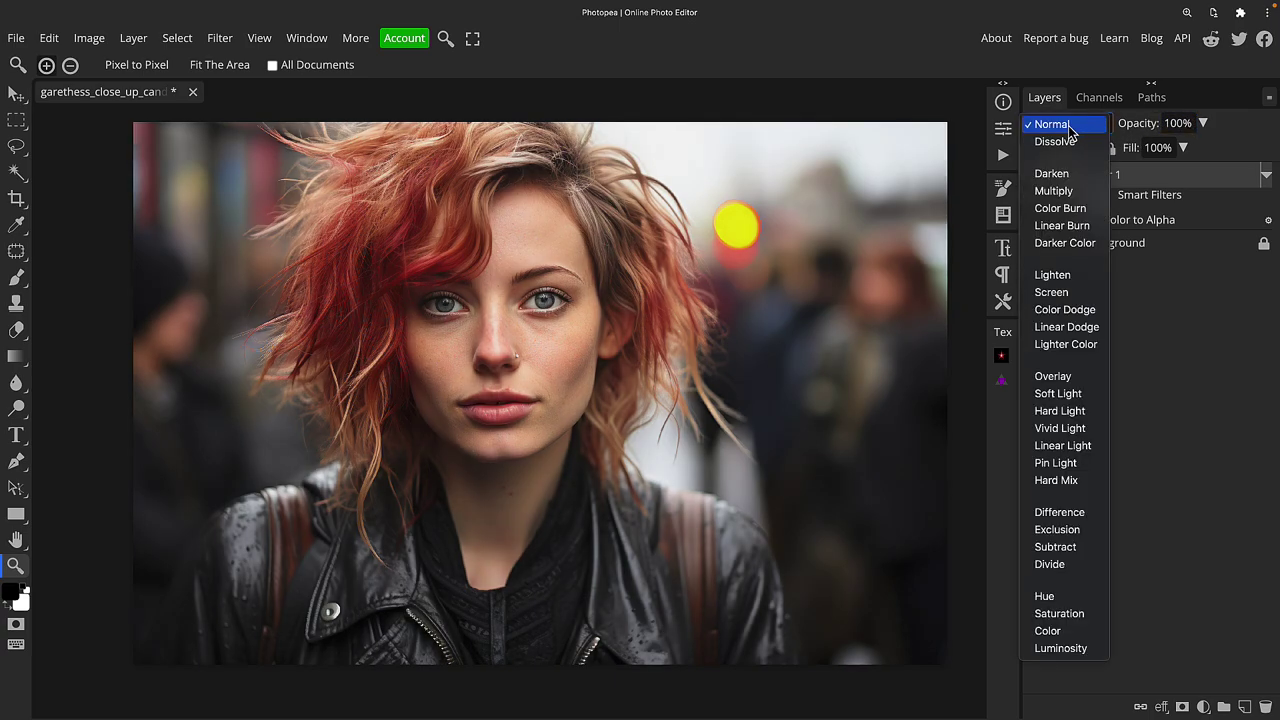
pyautogui.click(1063, 192)
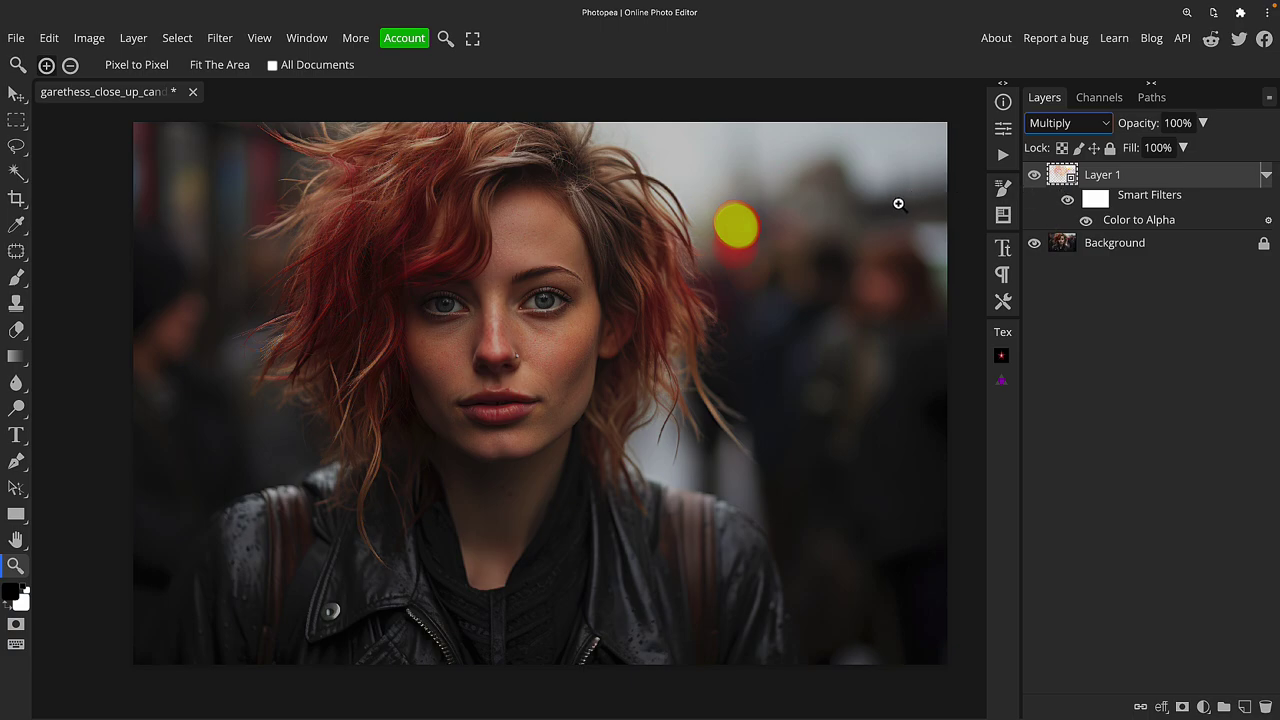
pyautogui.click(1035, 177)
pyautogui.click(1035, 177)
pyautogui.click(1035, 177)
pyautogui.click(1035, 177)
pyautogui.click(1035, 177)
pyautogui.click(1035, 177)
pyautogui.click(1064, 126)
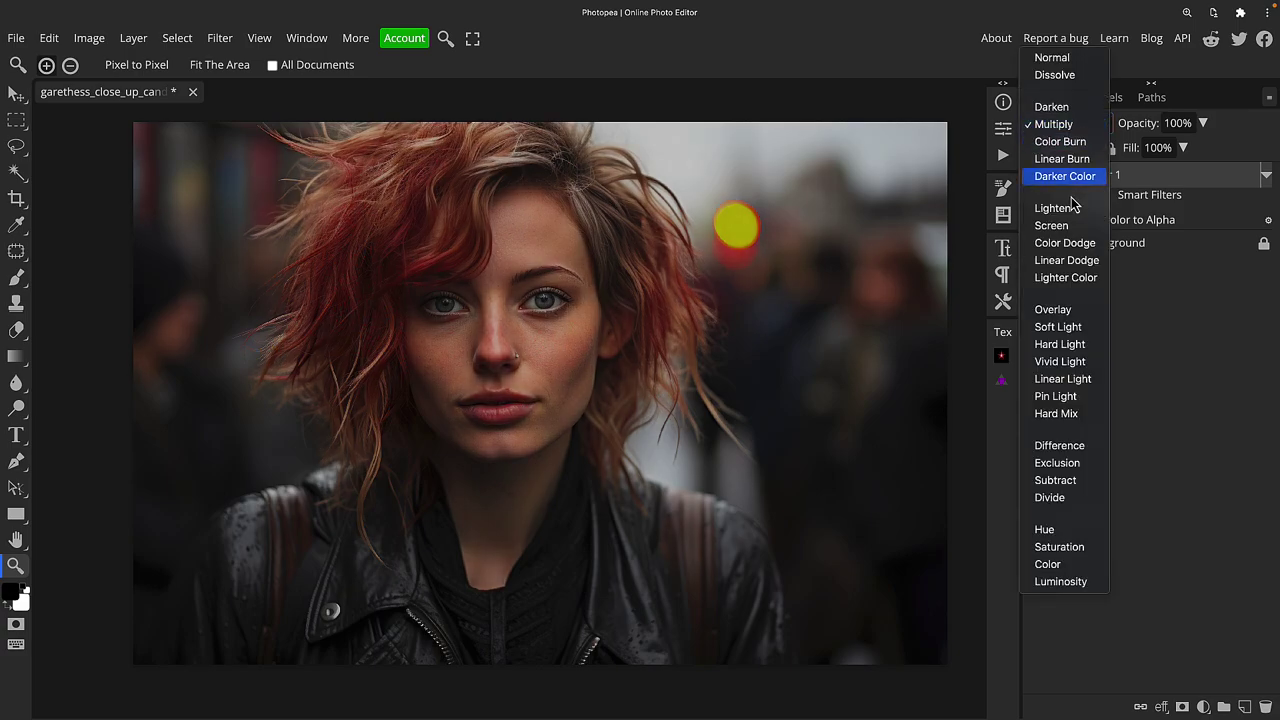
pyautogui.click(1056, 311)
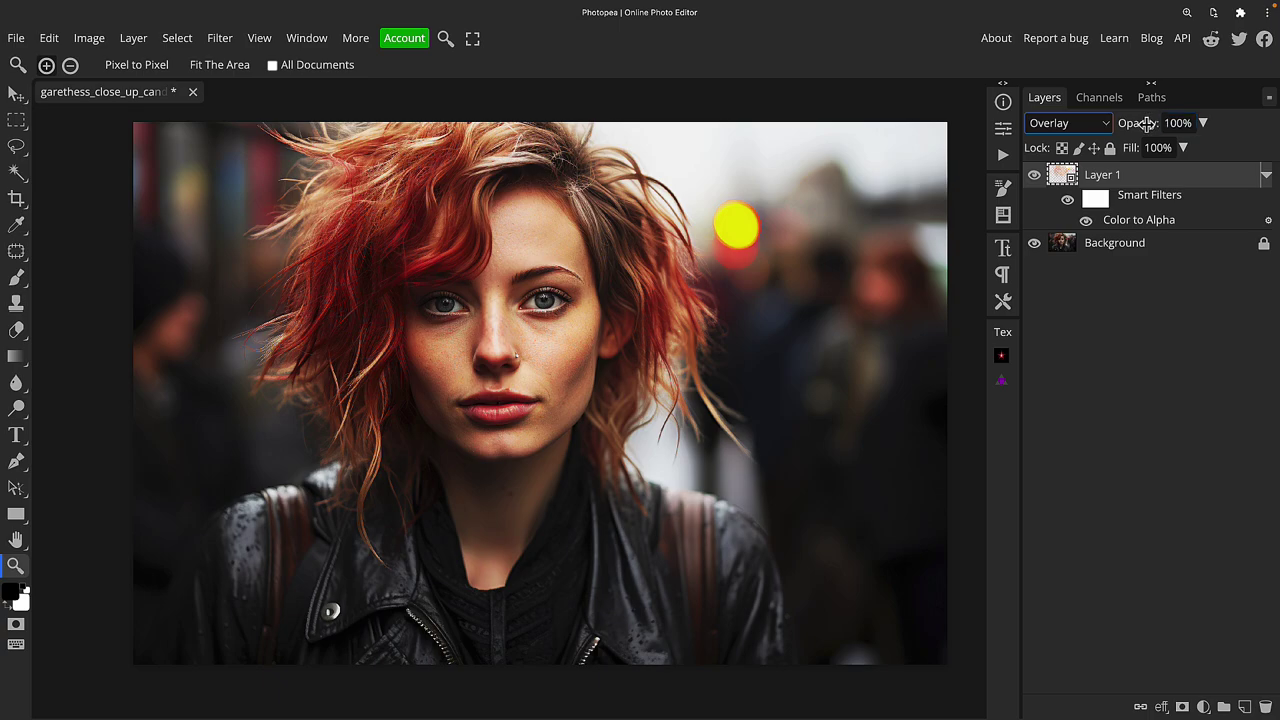
pyautogui.moveTo(1145, 123); pyautogui.dragTo(1092, 150)
pyautogui.click(1034, 175)
pyautogui.click(1034, 175)
pyautogui.click(1102, 123)
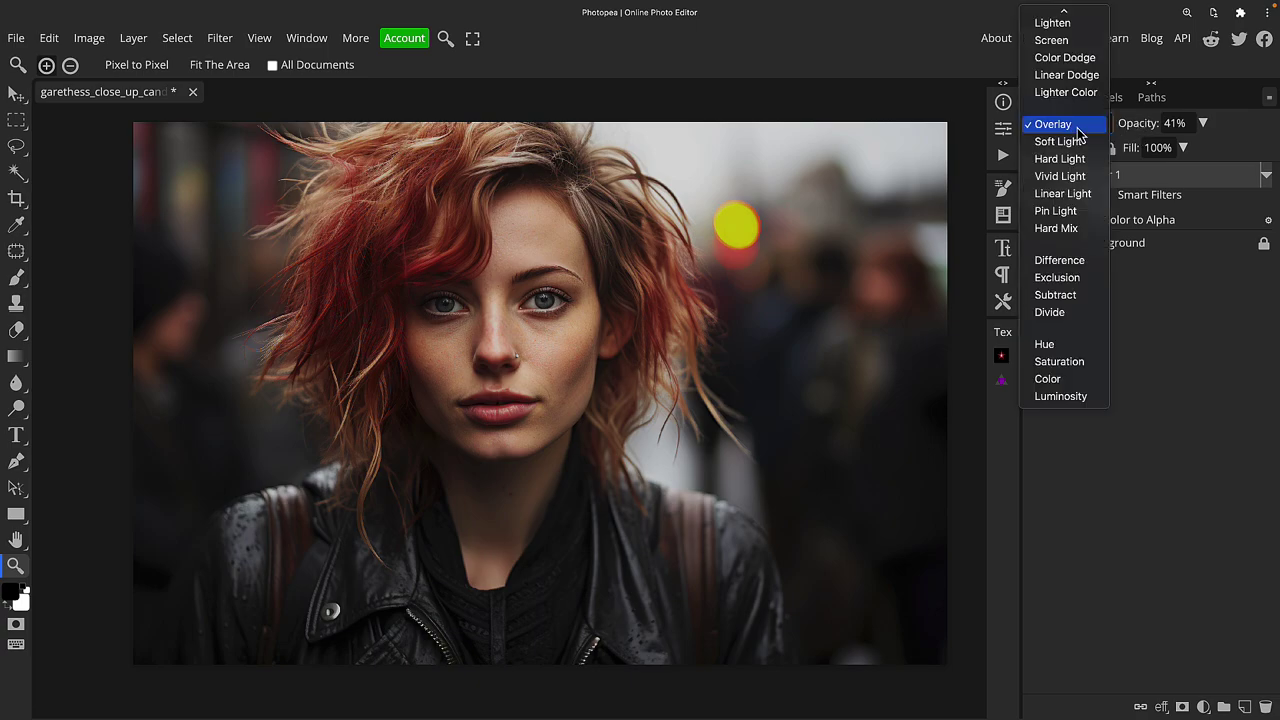
pyautogui.click(1107, 128)
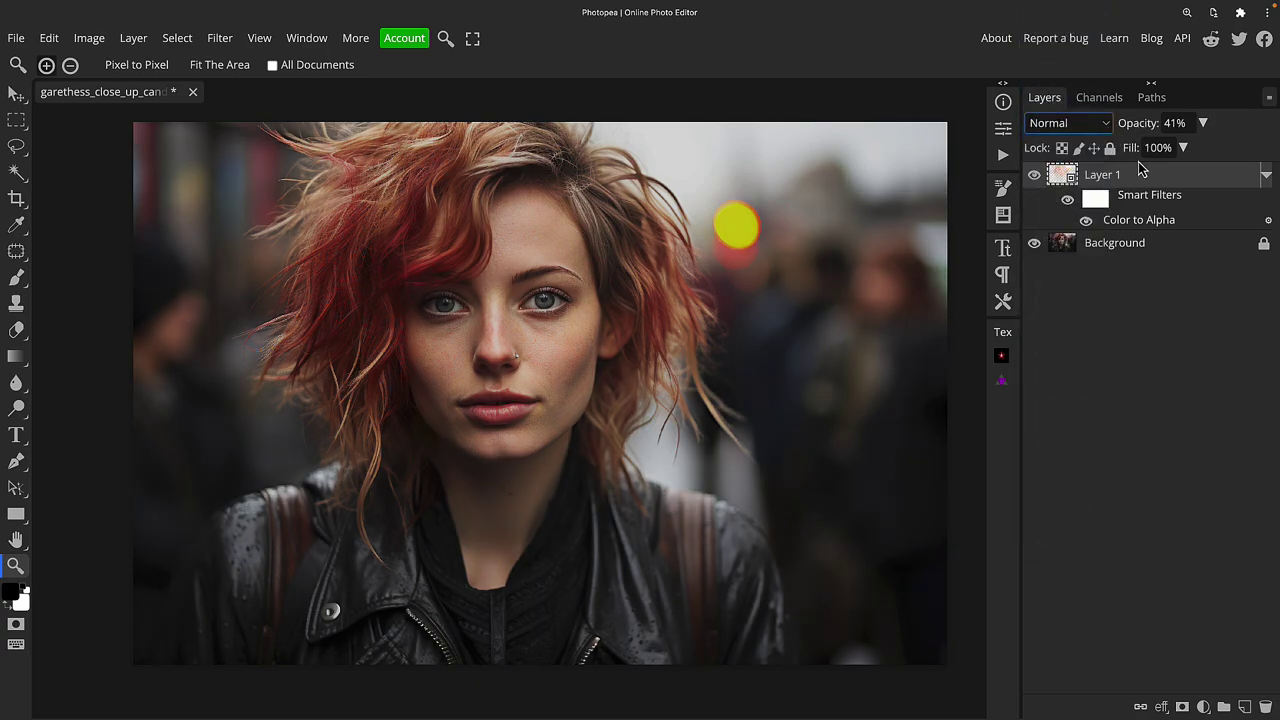
pyautogui.moveTo(1133, 123); pyautogui.dragTo(1212, 130)
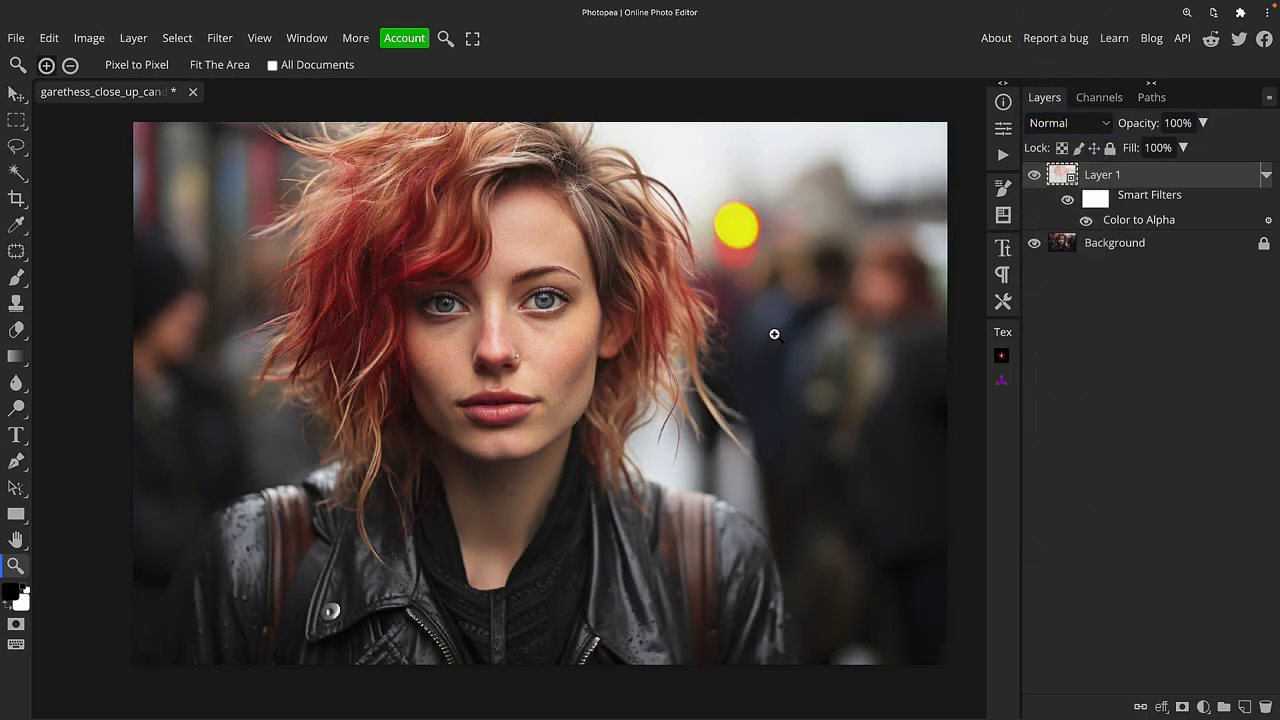
pyautogui.scroll(-3, 774, 334)
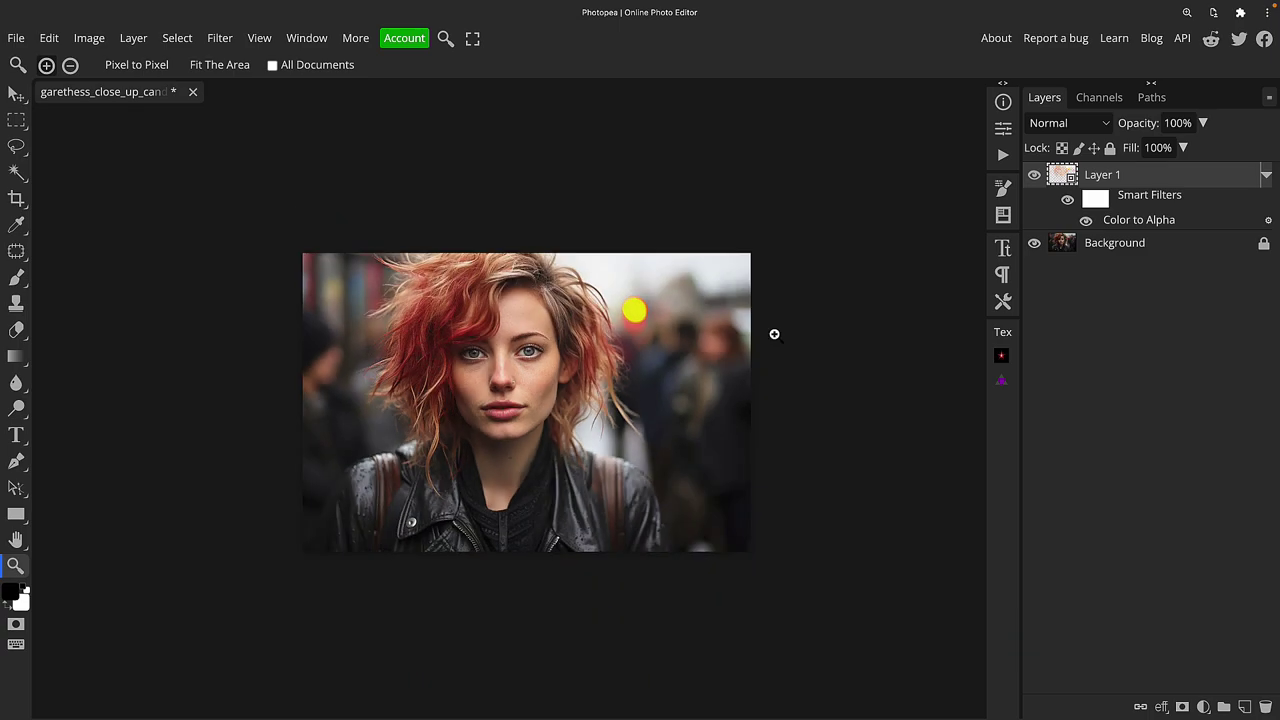
pyautogui.scroll(5, 499, 416)
pyautogui.scroll(-2, 499, 416)
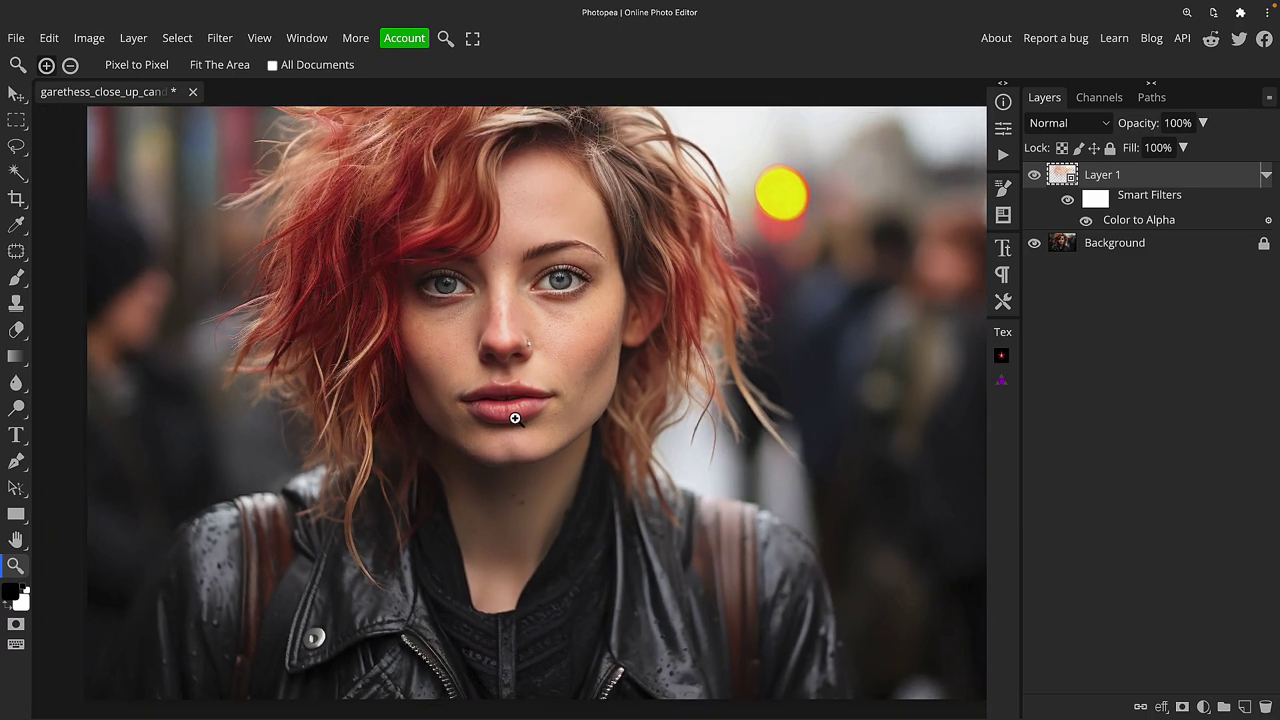
pyautogui.click(1034, 175)
pyautogui.click(1034, 175)
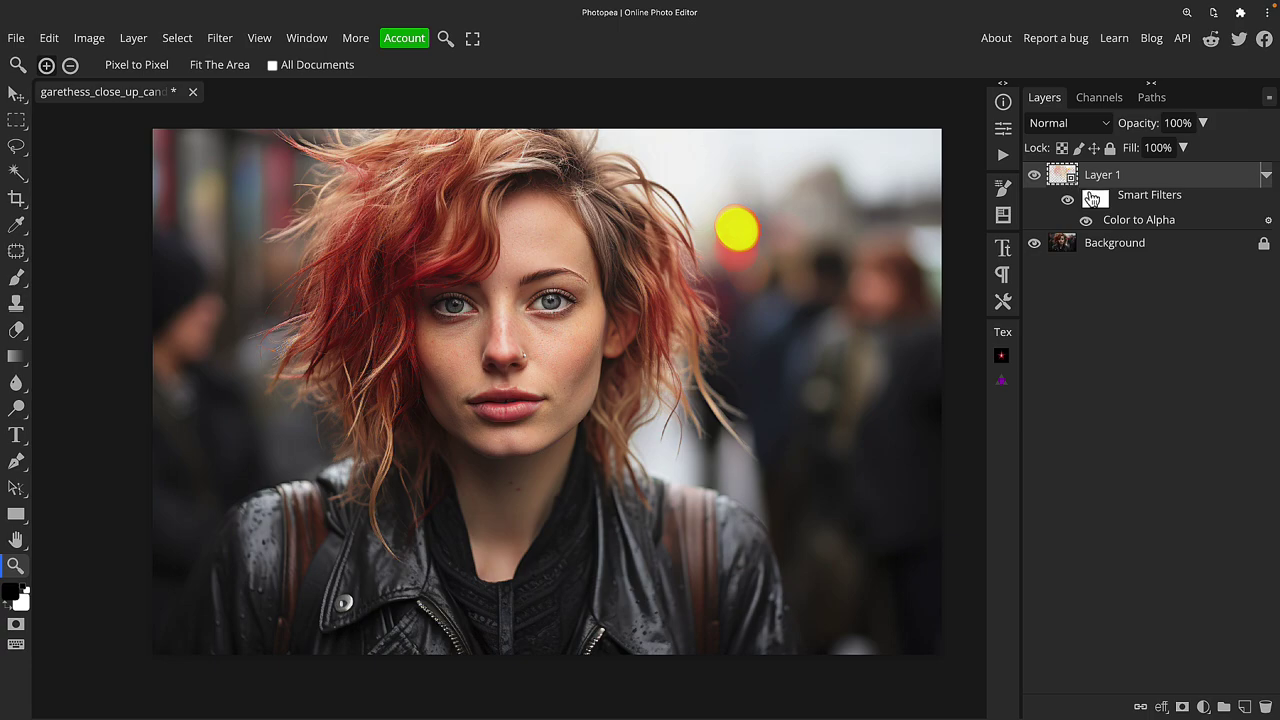
# Reopen the Color to Alpha smart filter and change its target colour from black to white (ffffff).
pyautogui.doubleClick(1139, 222)
pyautogui.moveTo(846, 48); pyautogui.dragTo(946, 102)
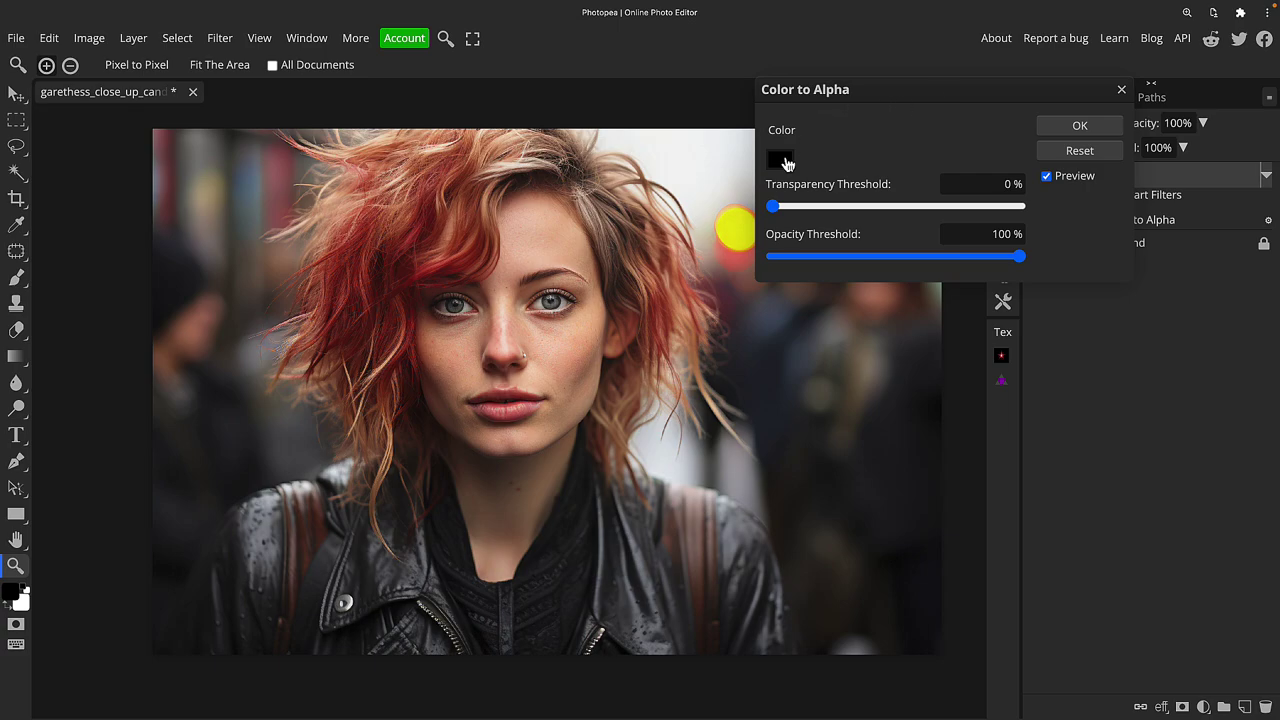
pyautogui.click(780, 160)
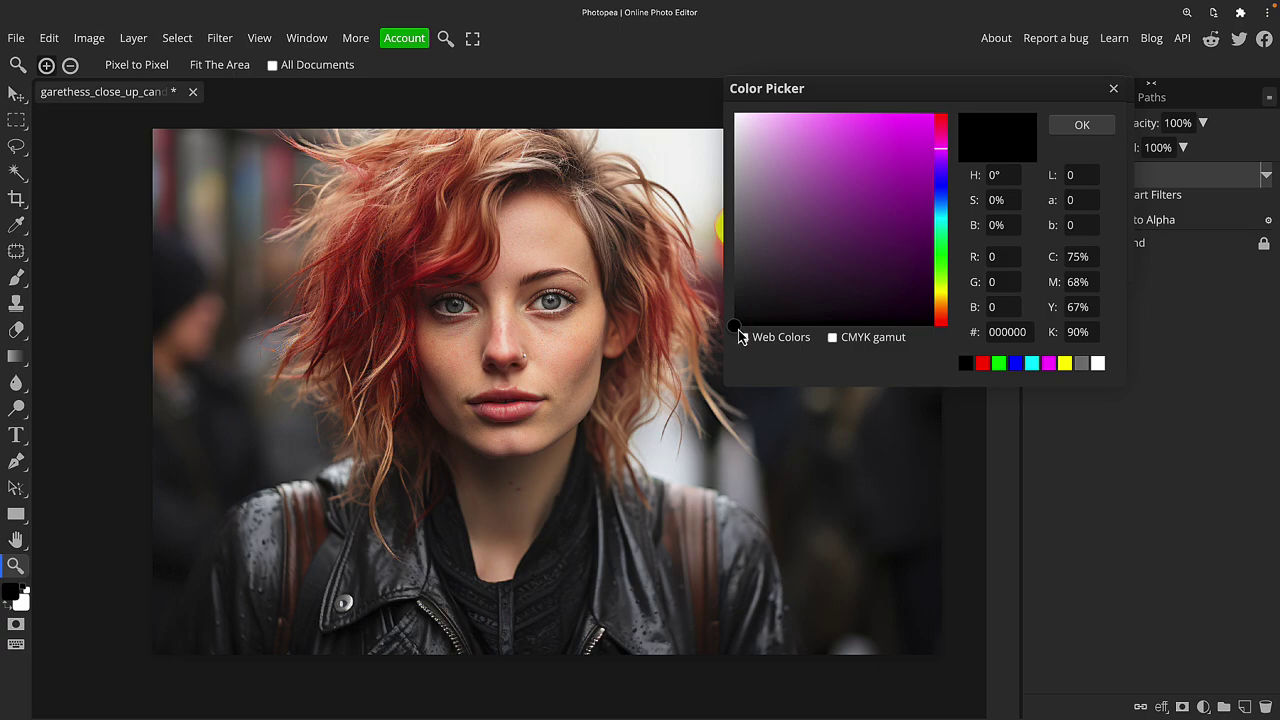
pyautogui.moveTo(737, 296)
pyautogui.mouseDown()
pyautogui.moveTo(734, 320)
pyautogui.moveTo(704, 108)
pyautogui.mouseUp()
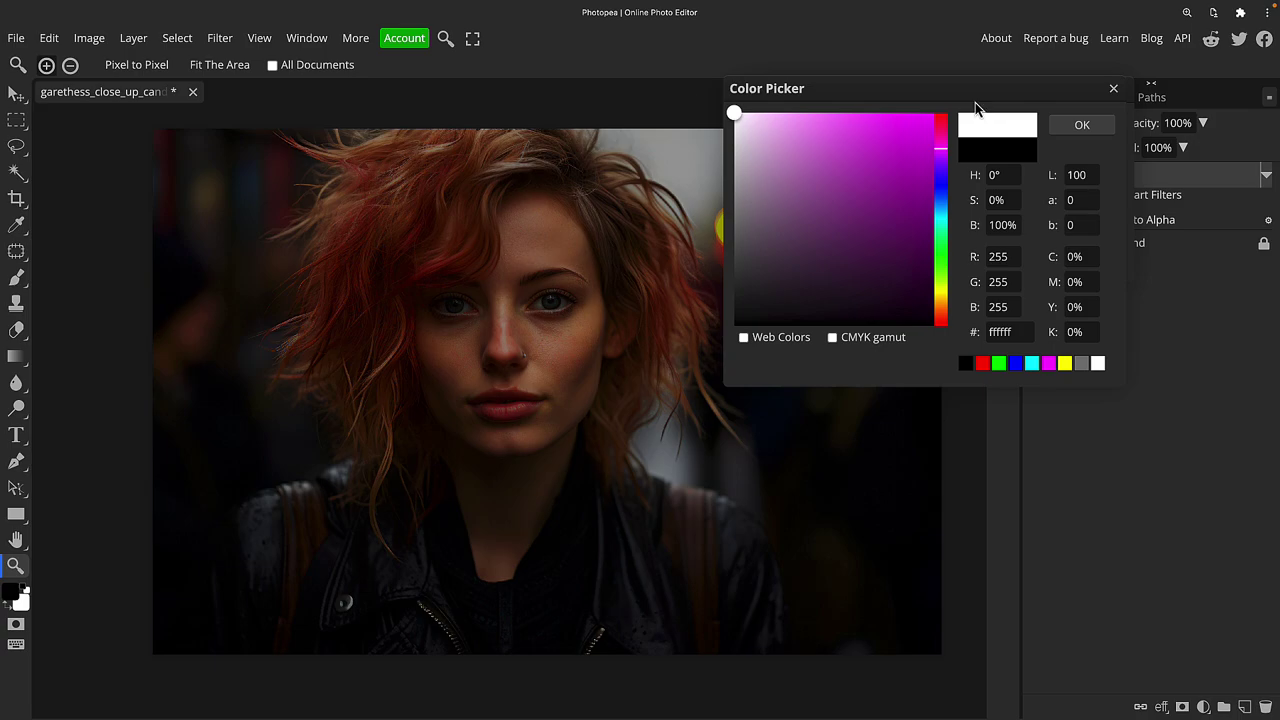
# Apply the white Color to Alpha setting and desaturate the portrait with Hue/Saturation at -31.
pyautogui.click(1096, 127)
pyautogui.click(1068, 127)
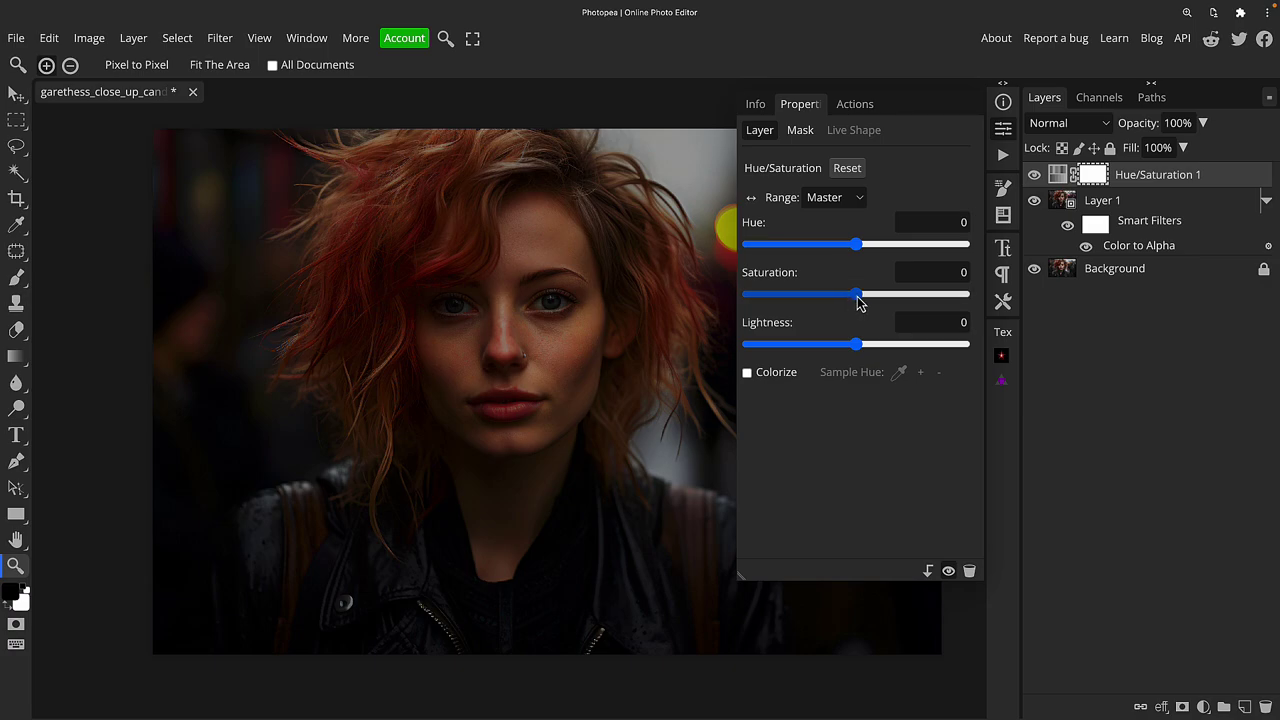
pyautogui.moveTo(856, 294); pyautogui.dragTo(822, 304)
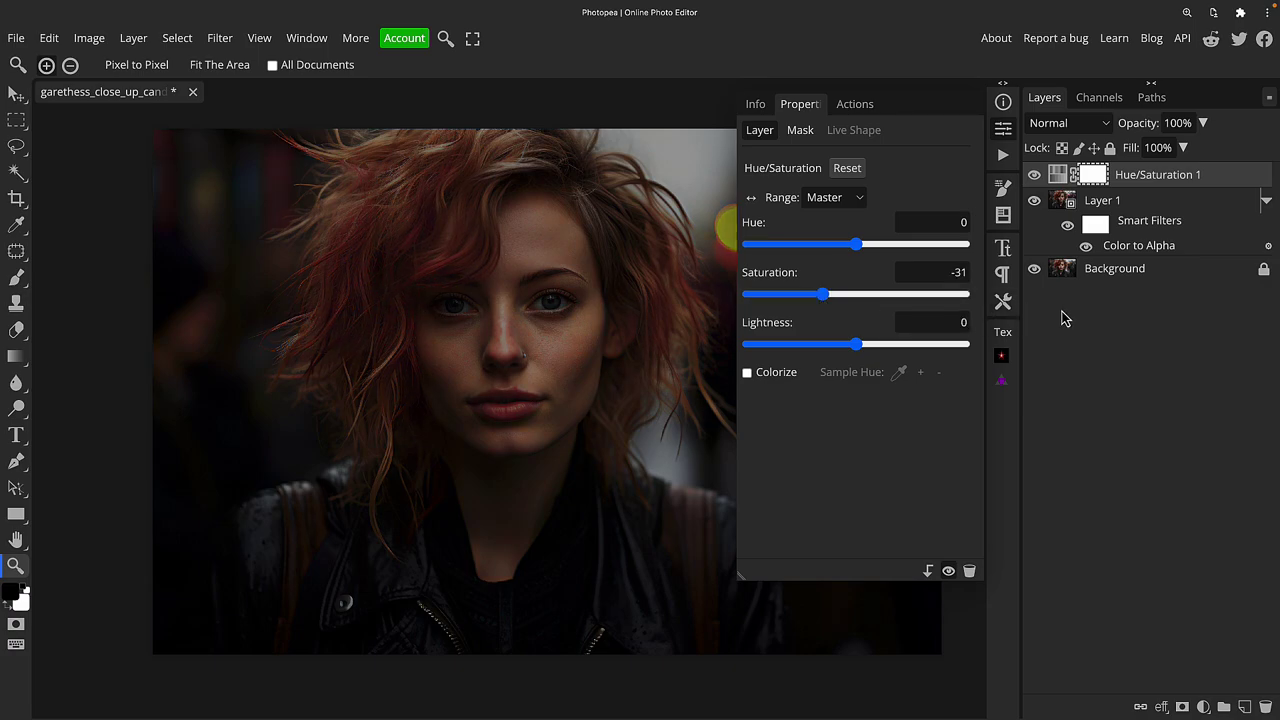
pyautogui.click(1003, 128)
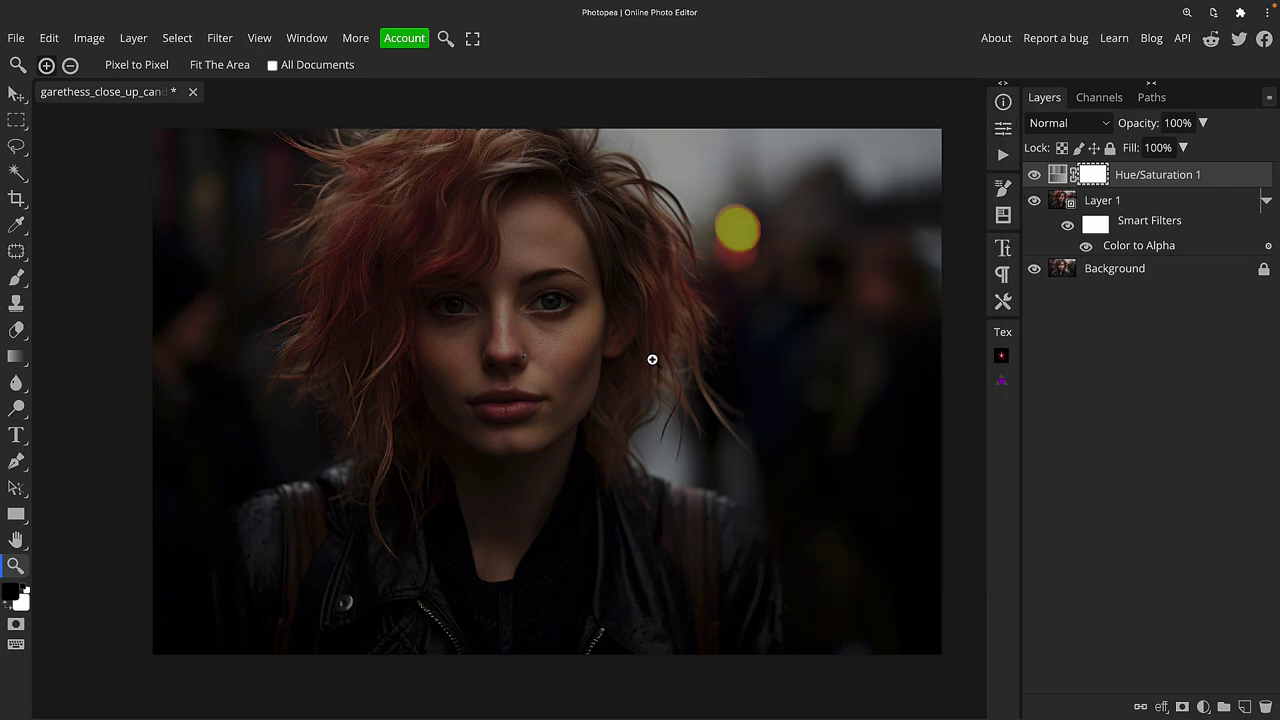
# Compare the layers by toggling visibility, then delete the Hue/Saturation 1 adjustment layer.
pyautogui.keyDown('alt'); pyautogui.click(1035, 270); pyautogui.keyUp('alt')
pyautogui.keyDown('alt'); pyautogui.click(1035, 272); pyautogui.keyUp('alt')
pyautogui.doubleClick(1035, 176)
pyautogui.click(1058, 177)
pyautogui.press('Delete')
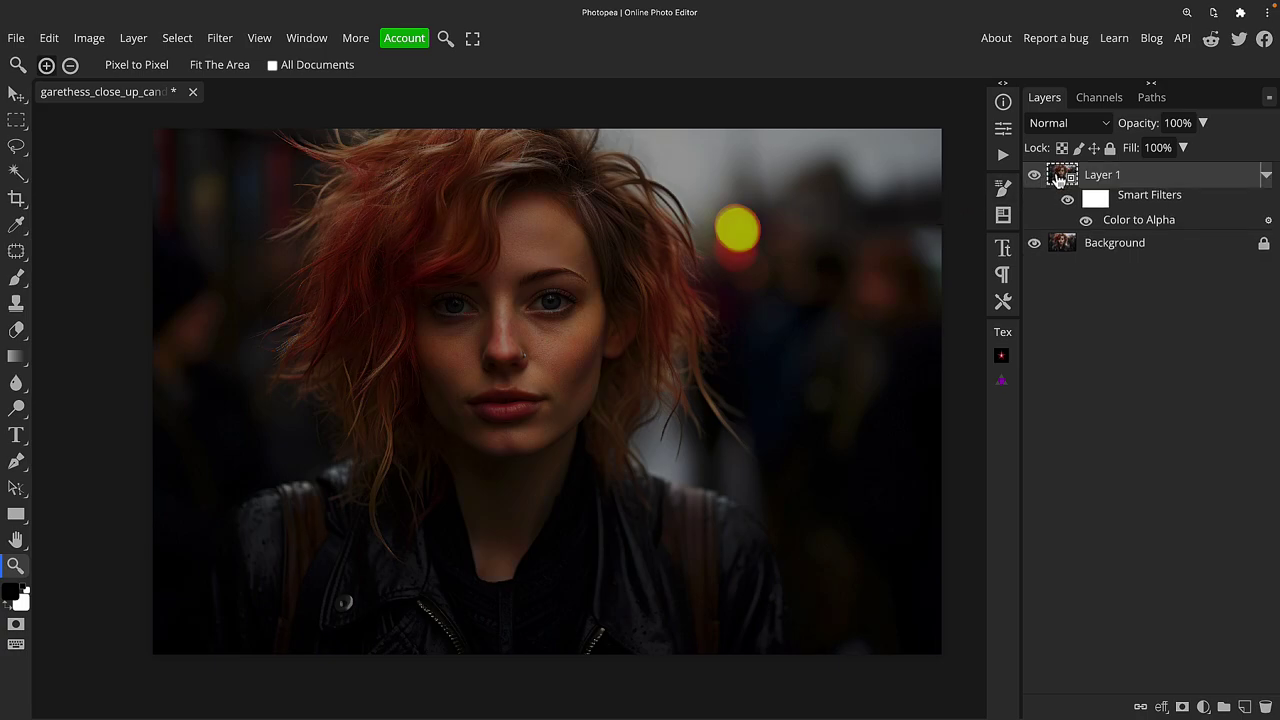
pyautogui.keyDown('alt'); pyautogui.click(1034, 176); pyautogui.keyUp('alt')
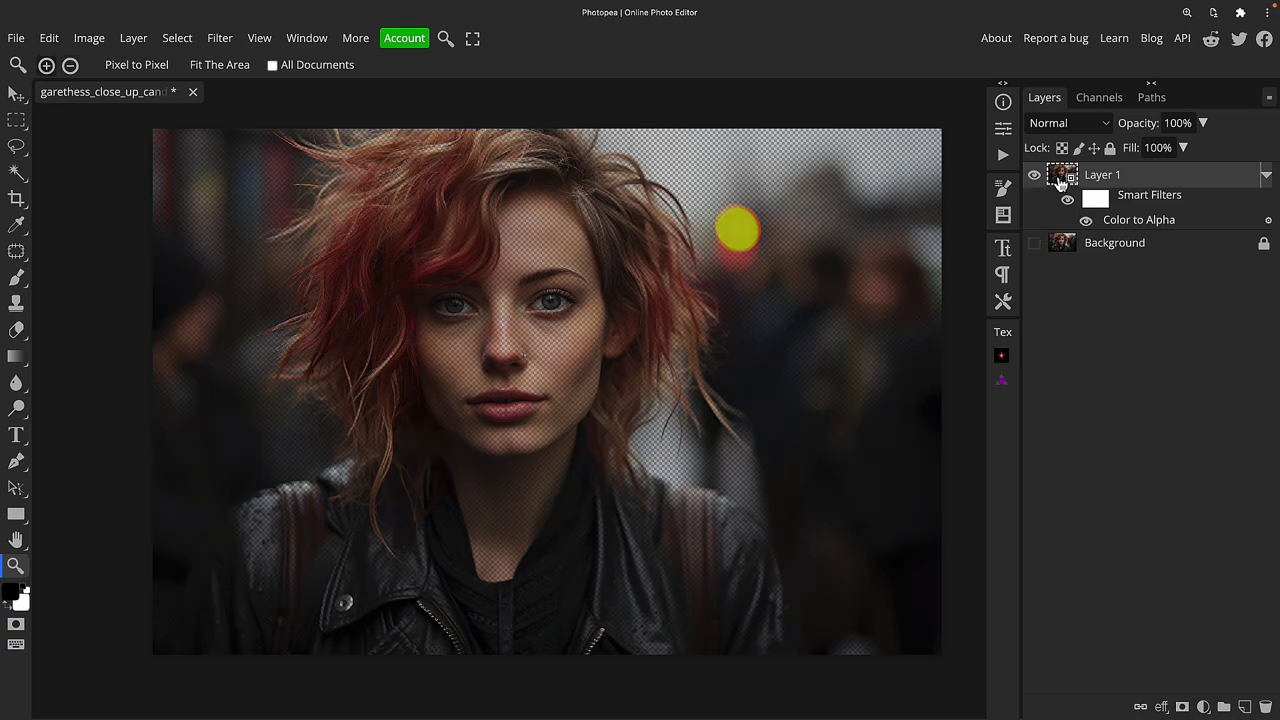
pyautogui.click(669, 163)
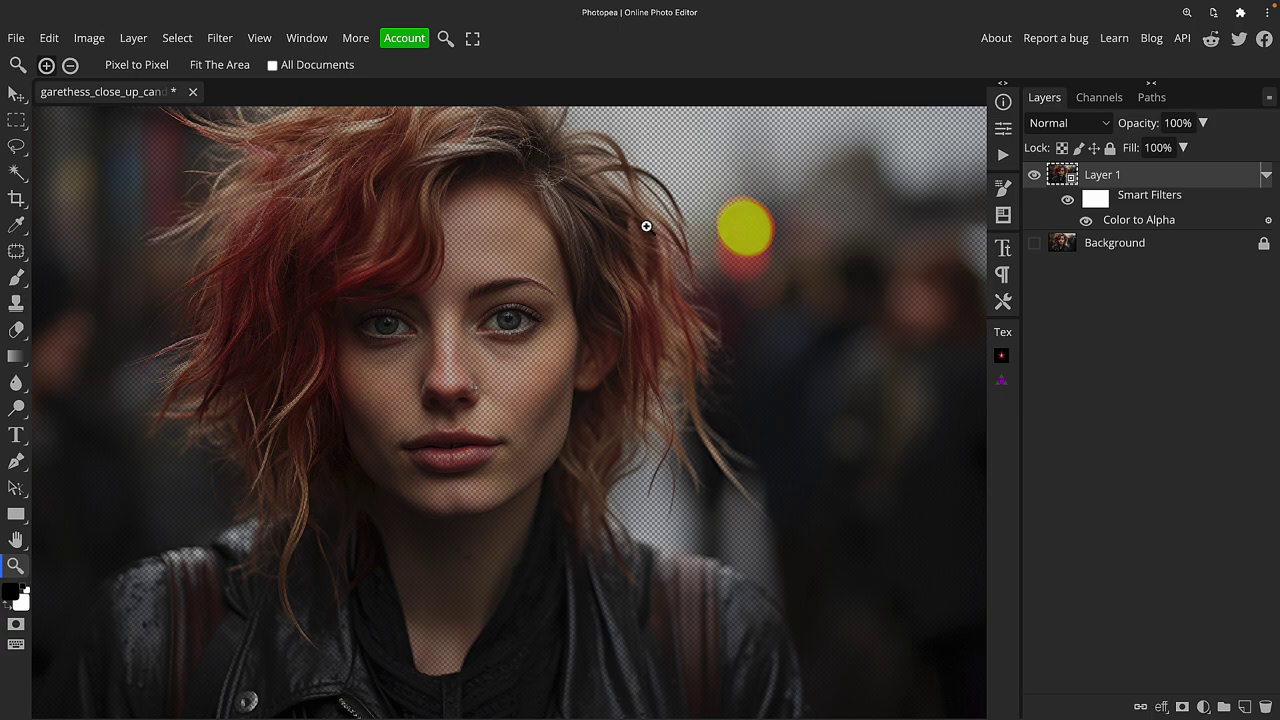
pyautogui.moveTo(543, 406); pyautogui.dragTo(531, 303)
pyautogui.moveTo(473, 148); pyautogui.dragTo(554, 191)
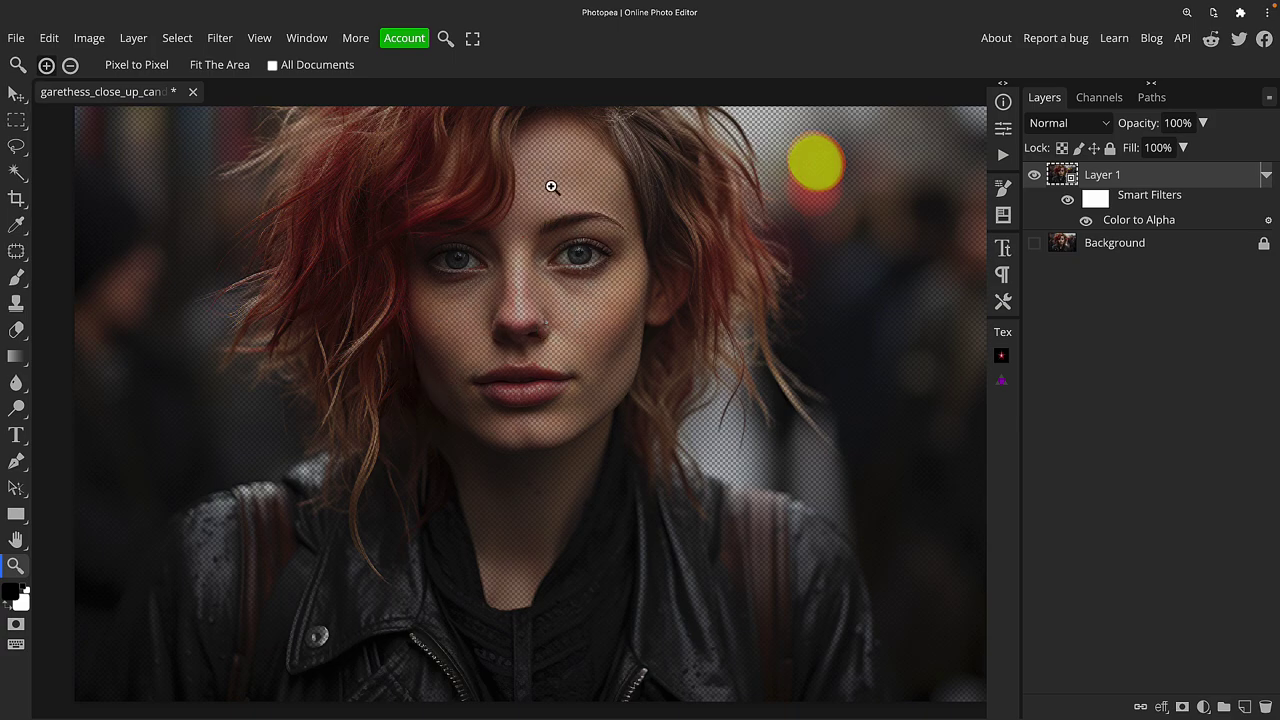
pyautogui.click(592, 318)
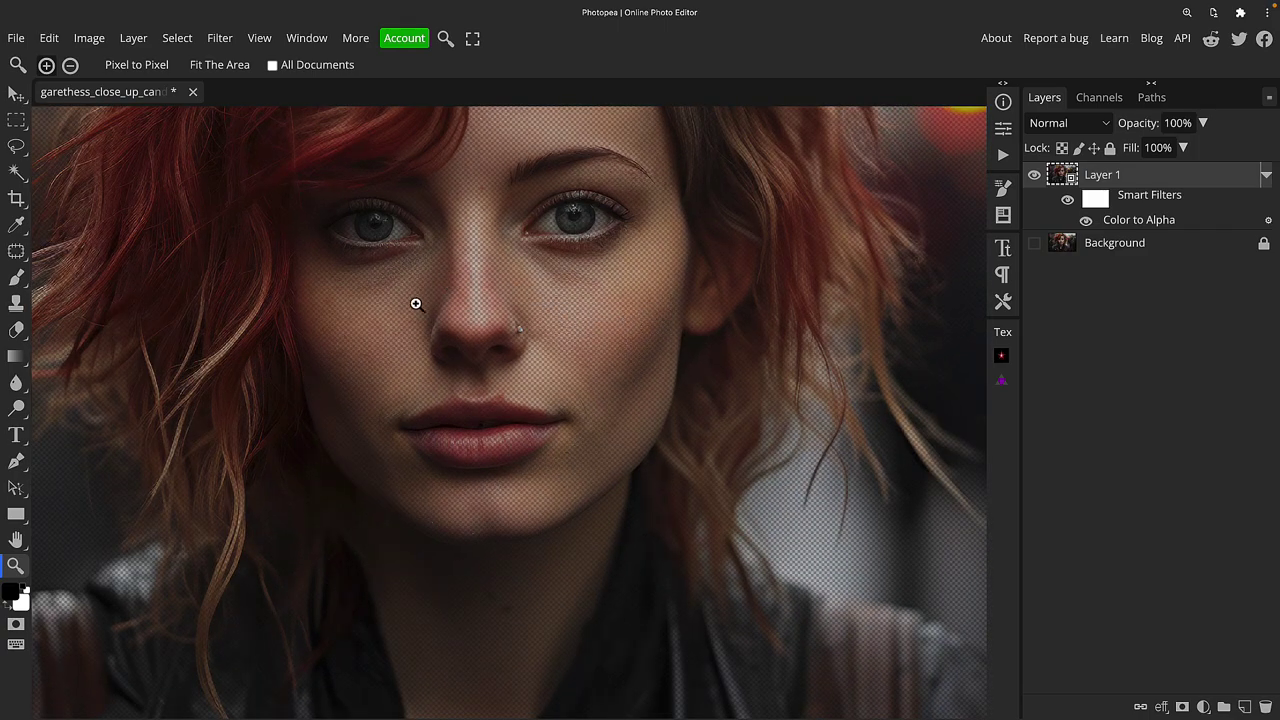
pyautogui.keyDown('alt'); pyautogui.click(611, 291); pyautogui.keyUp('alt')
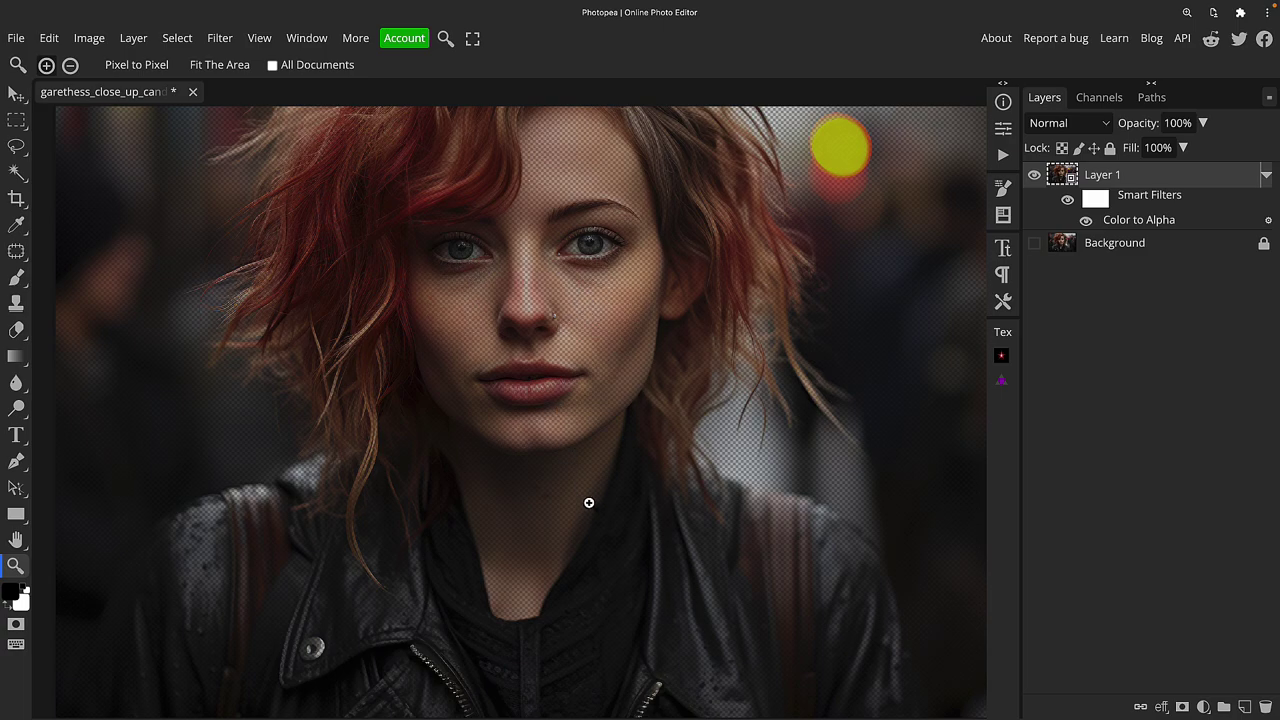
pyautogui.click(587, 664)
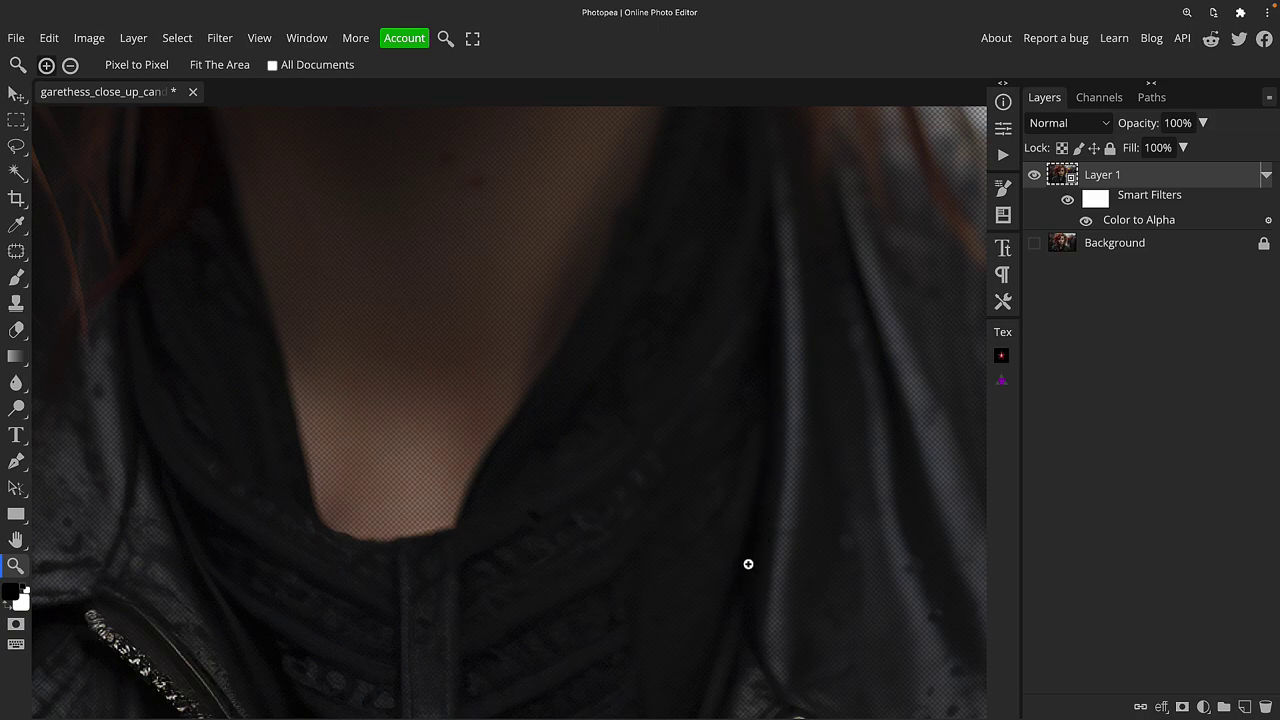
pyautogui.scroll(-4, 749, 564)
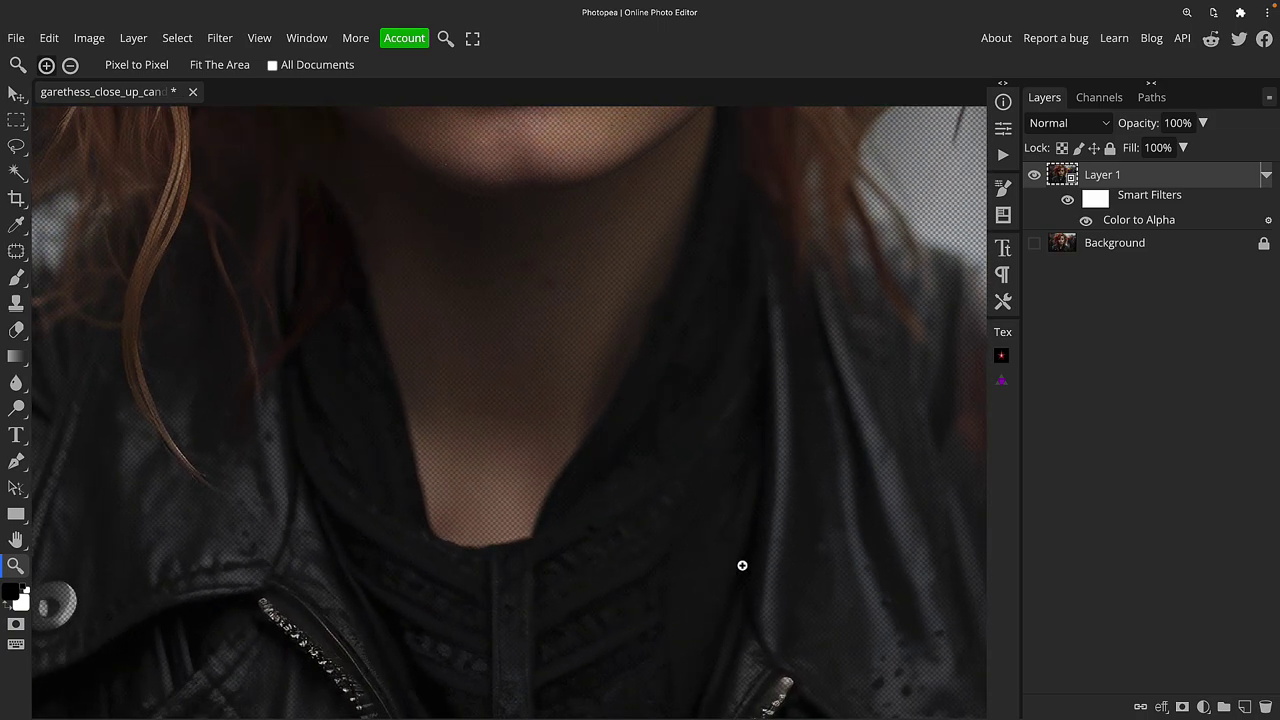
pyautogui.scroll(-5, 742, 565)
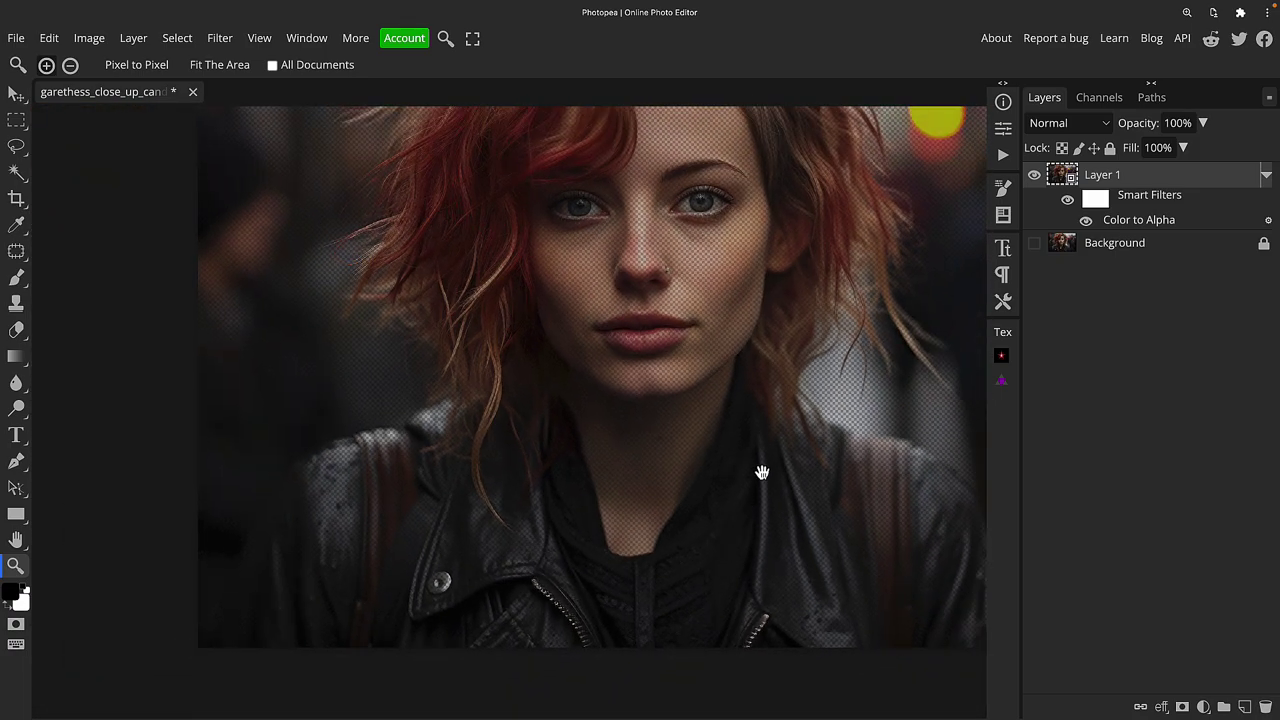
pyautogui.moveTo(762, 472); pyautogui.dragTo(680, 466)
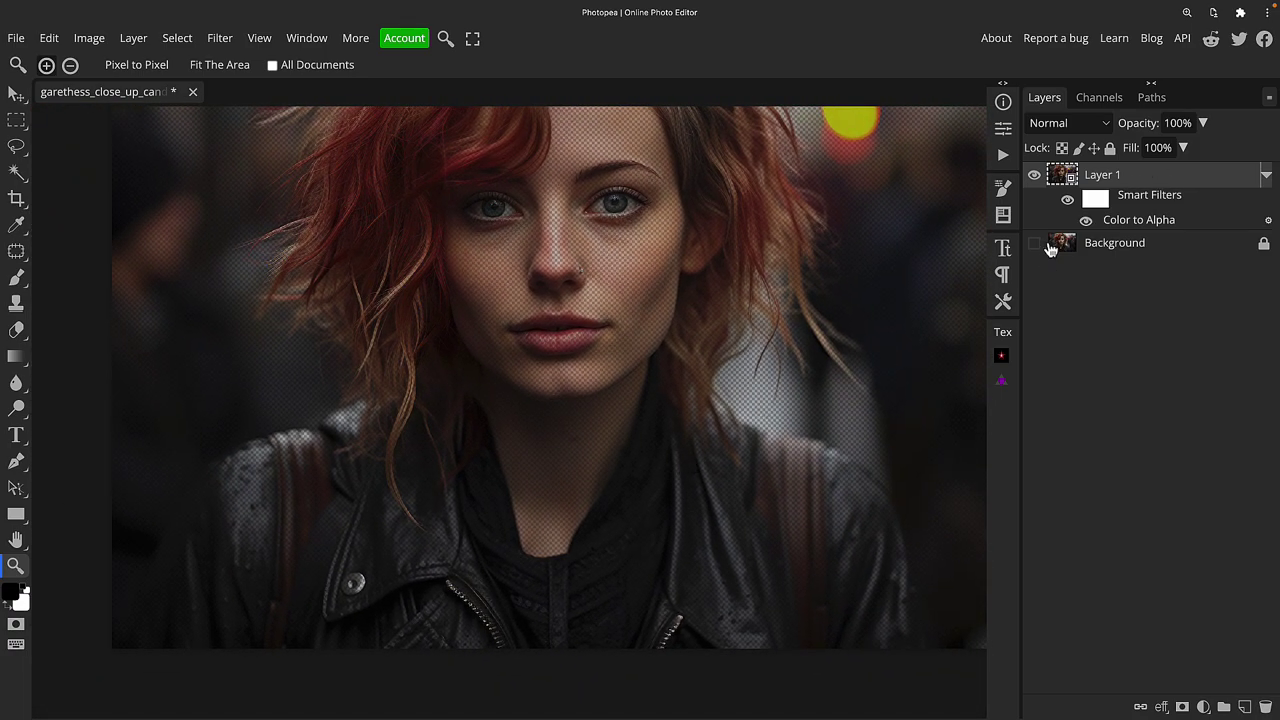
pyautogui.click(1035, 245)
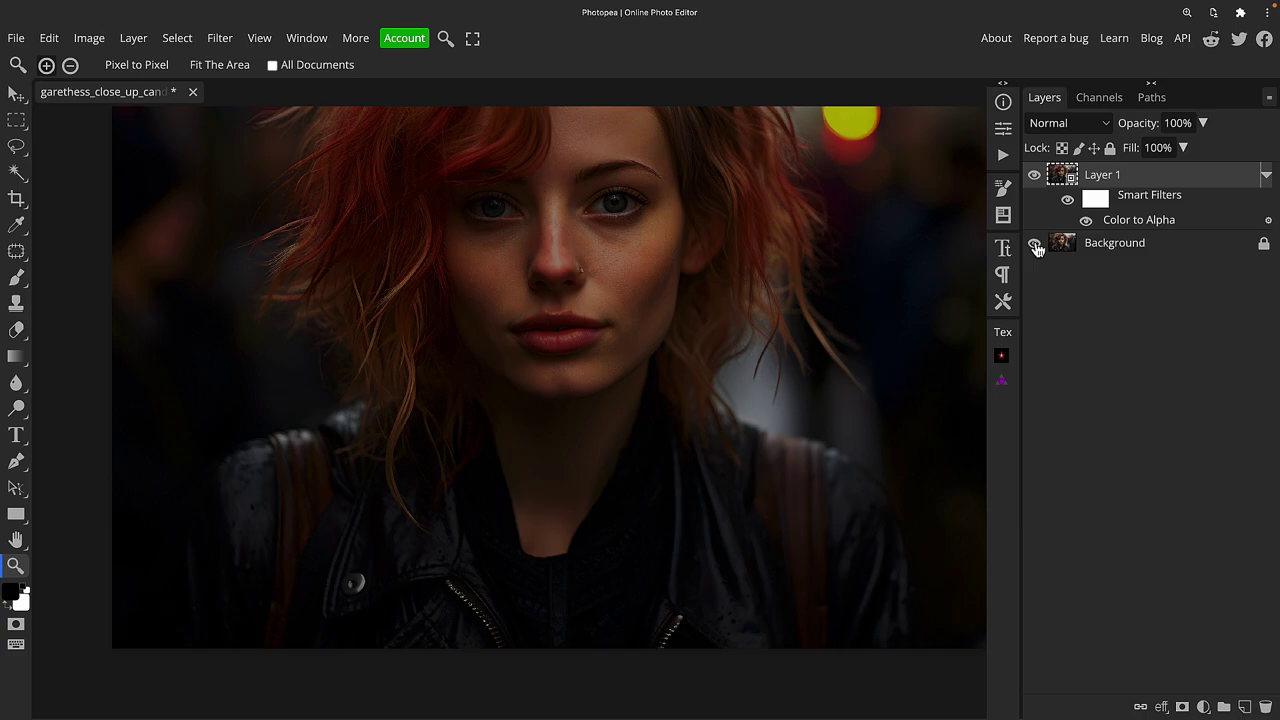
# Reopen Color to Alpha, sample colours from the photo, close it, and zoom in on the portrait twice.
pyautogui.doubleClick(1130, 226)
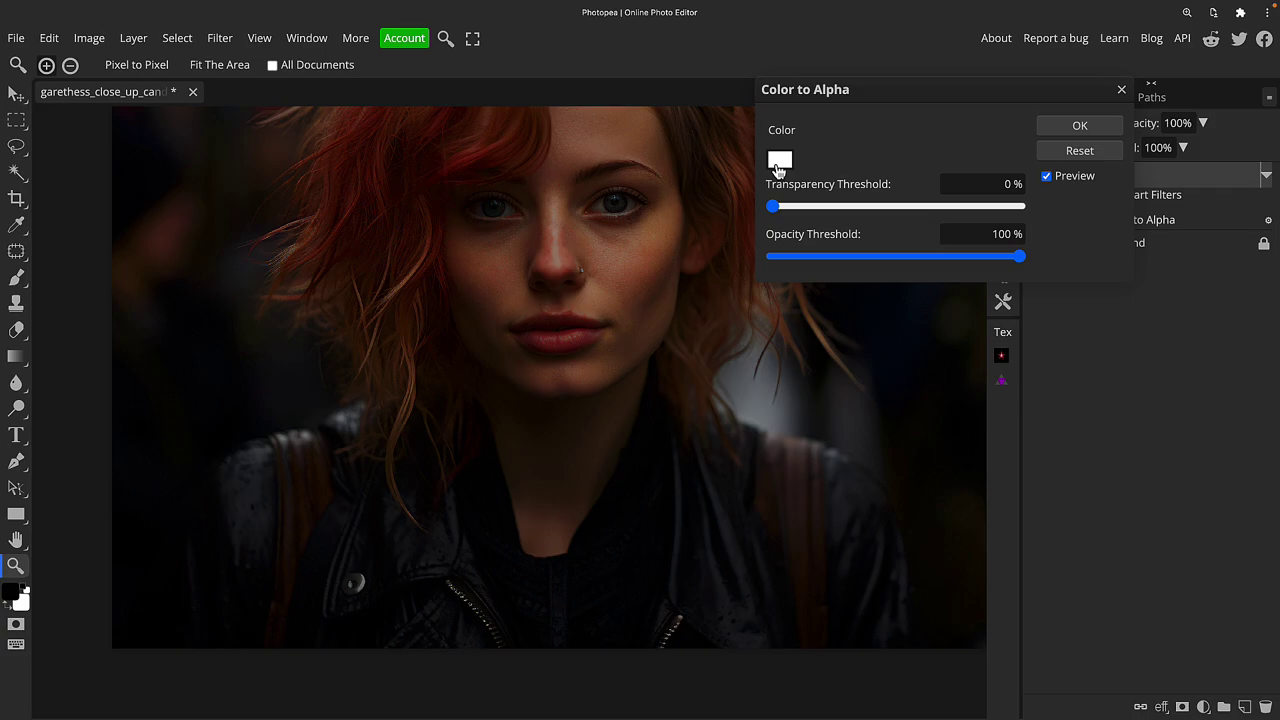
pyautogui.click(778, 162)
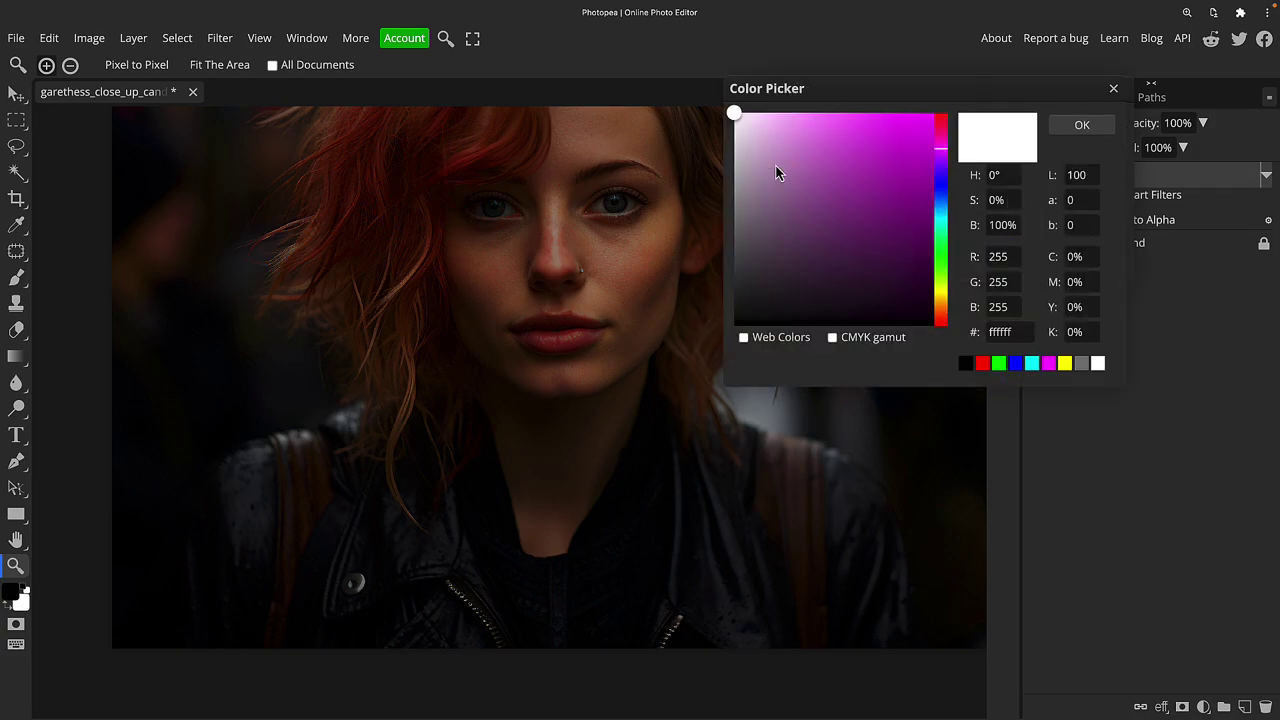
pyautogui.hotkey('ctrl', '-')
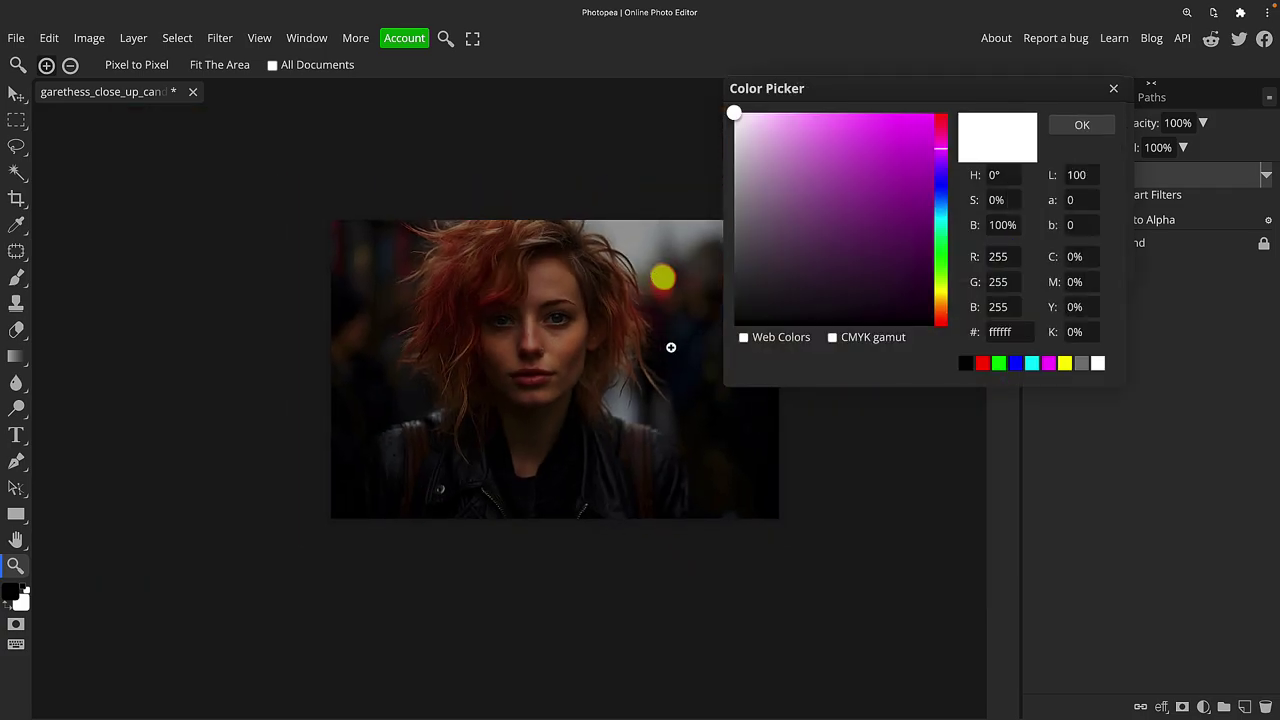
pyautogui.click(647, 350)
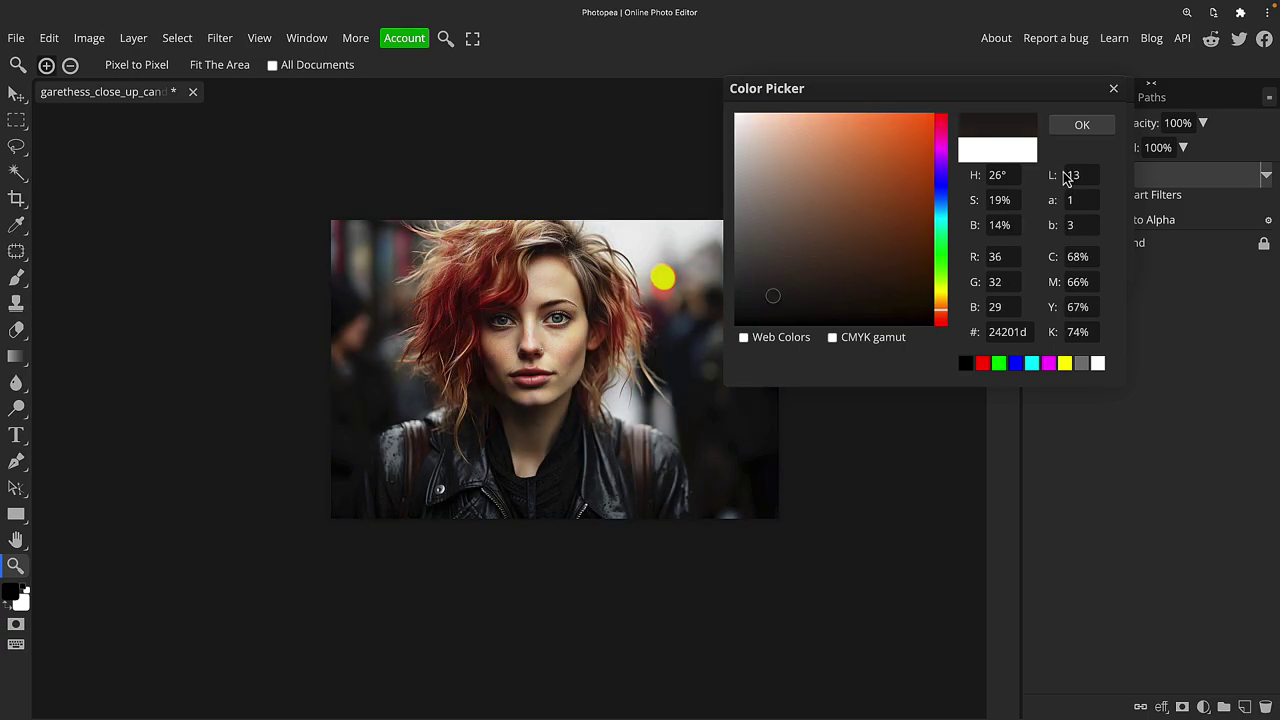
pyautogui.click(1114, 91)
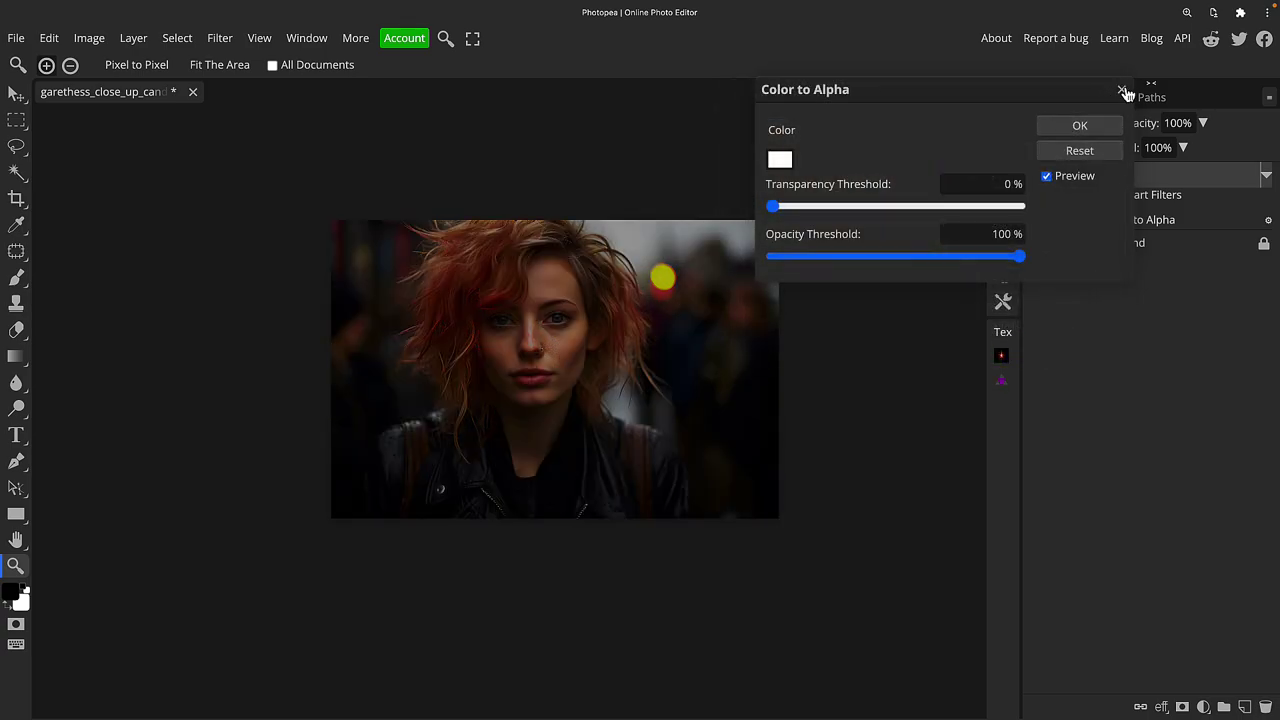
pyautogui.click(1121, 91)
pyautogui.click(590, 366)
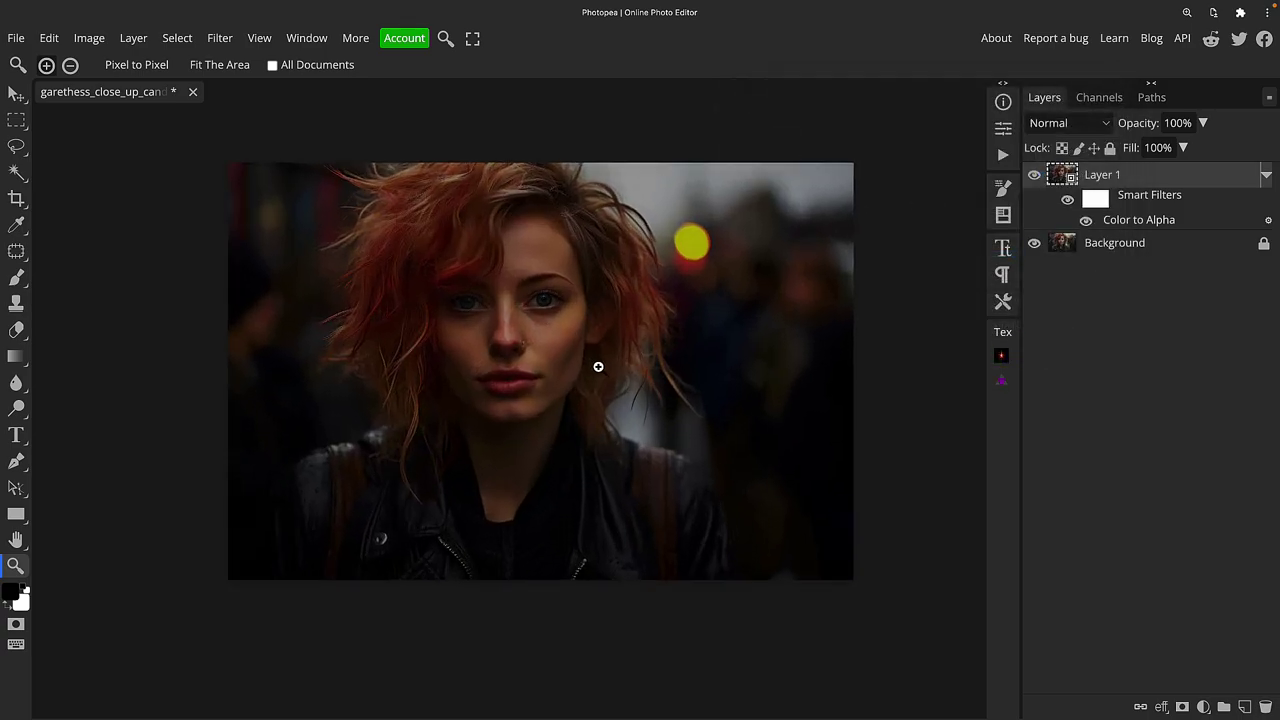
pyautogui.click(600, 368)
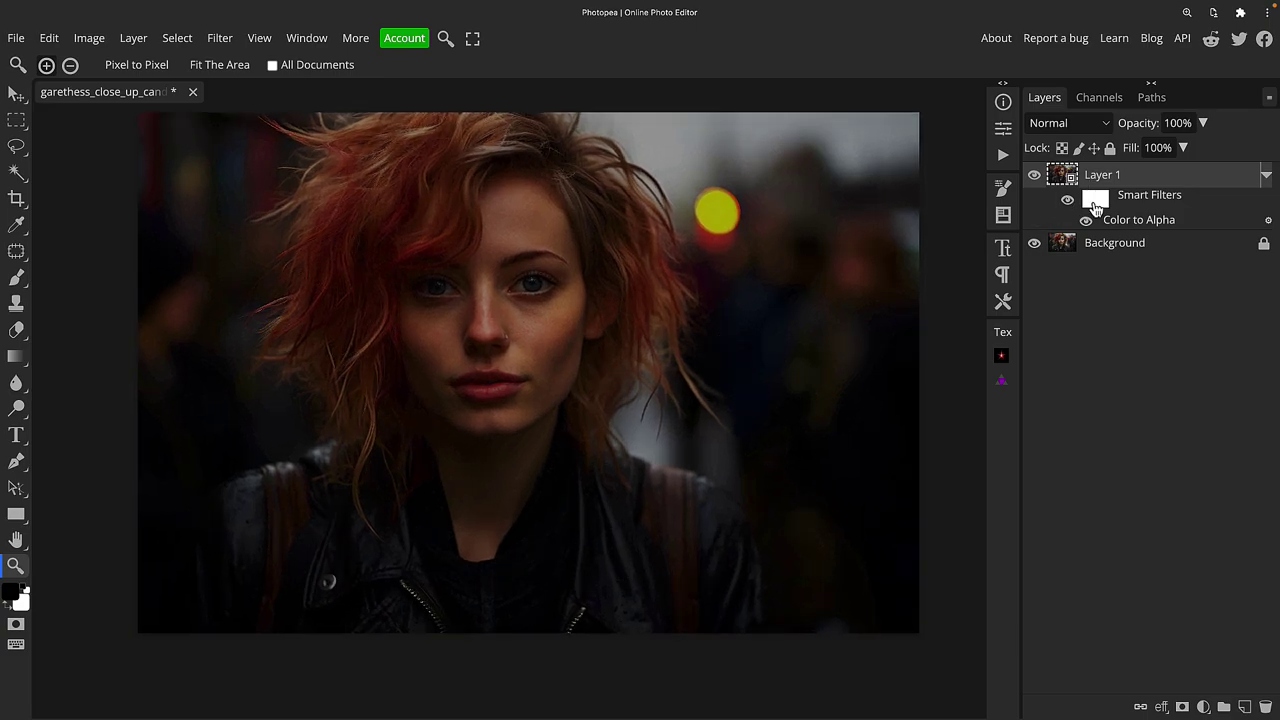
# Reopen Layer 1's Color to Alpha settings and bring up its colour picker, still holding white.
pyautogui.doubleClick(1133, 224)
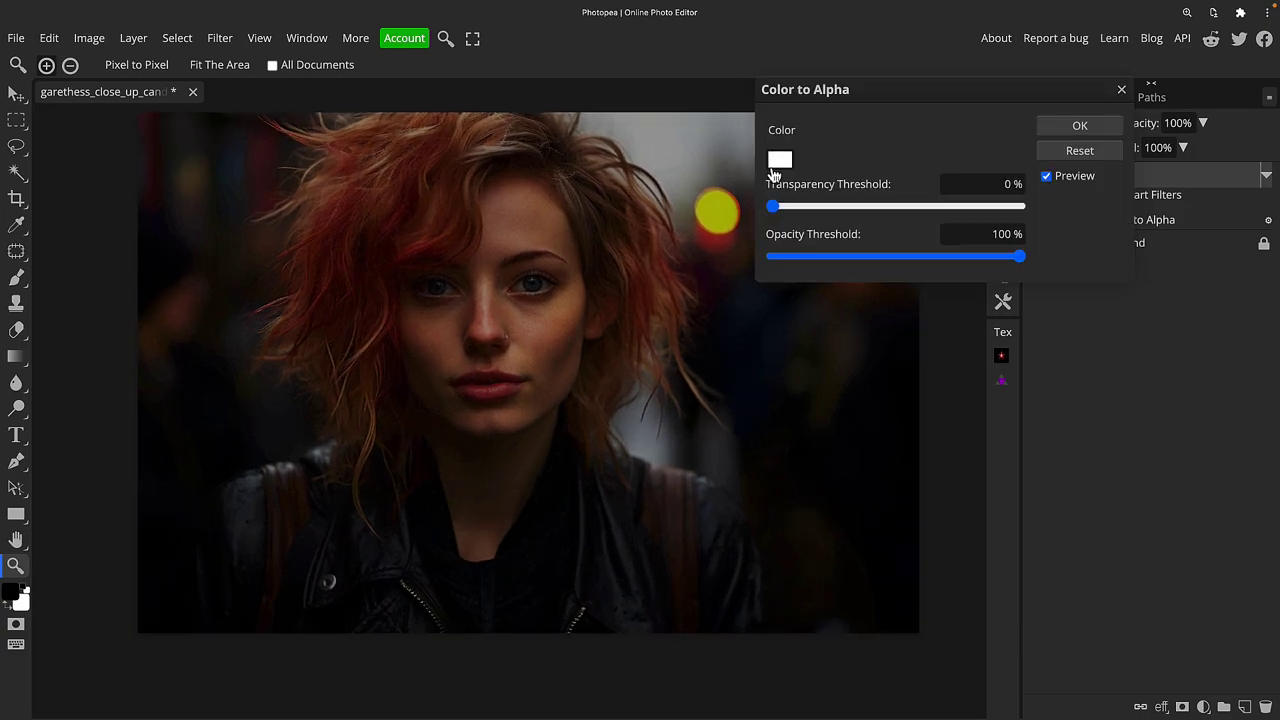
pyautogui.click(781, 163)
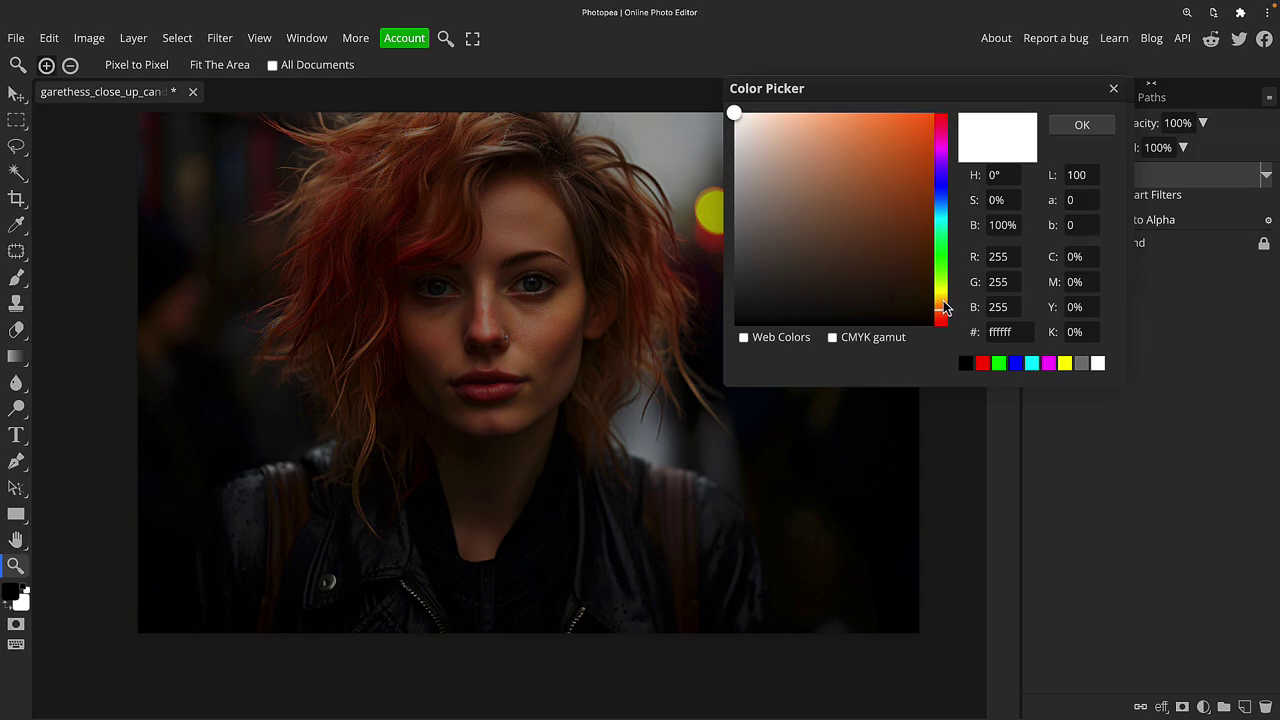
# Shift the hue to yellow and darken the target colour to a dark olive yellow (#575333).
pyautogui.moveTo(943, 306); pyautogui.dragTo(946, 305)
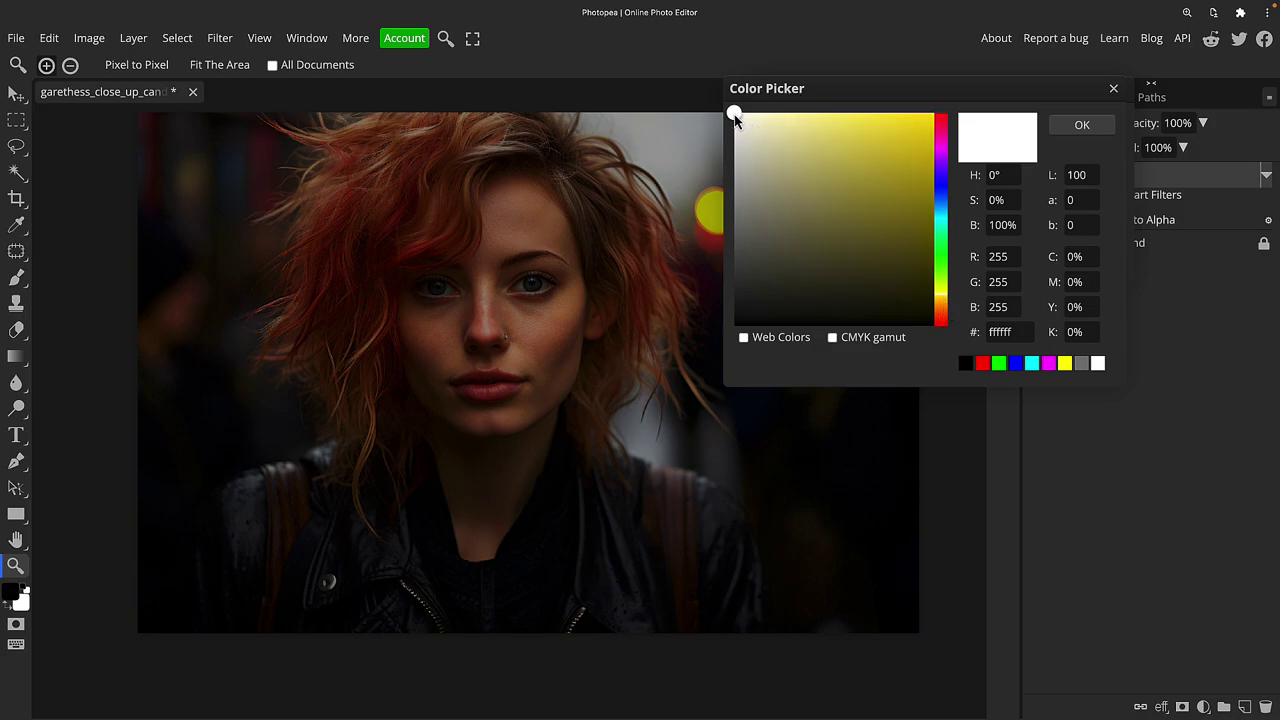
pyautogui.moveTo(740, 118)
pyautogui.mouseDown()
pyautogui.moveTo(770, 135)
pyautogui.moveTo(846, 135)
pyautogui.moveTo(845, 150)
pyautogui.mouseUp()
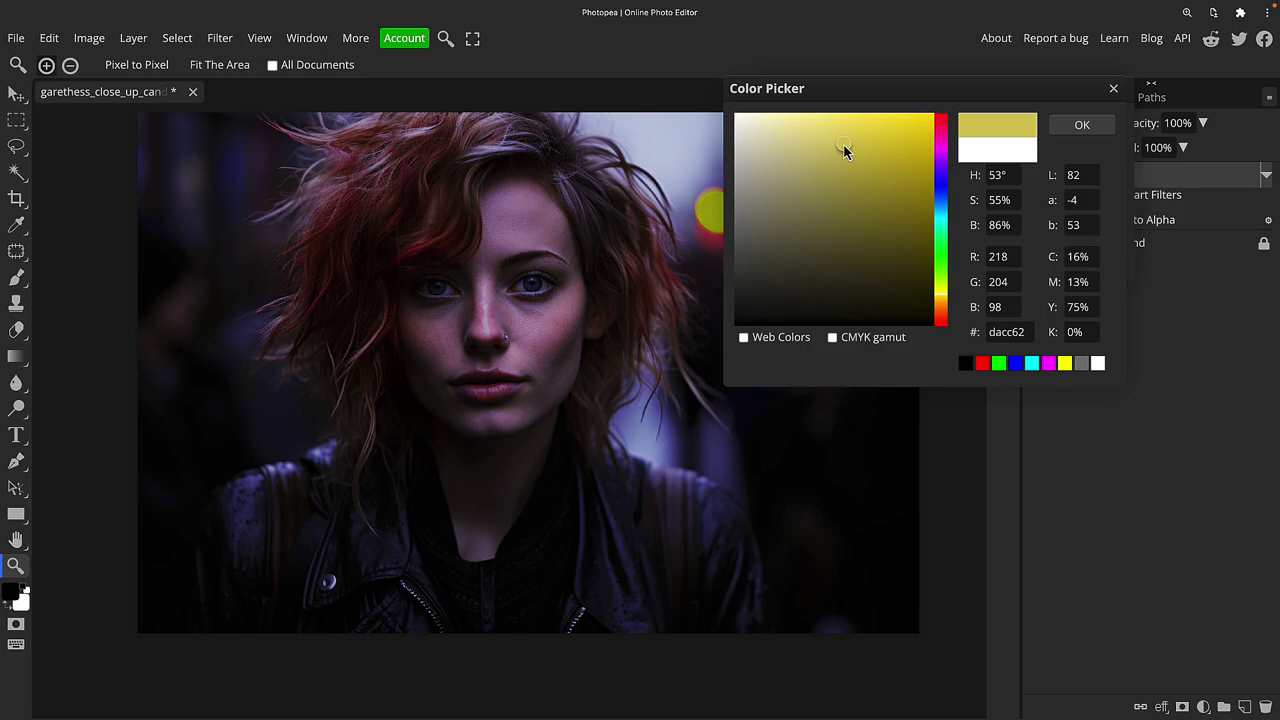
pyautogui.moveTo(844, 148)
pyautogui.mouseDown()
pyautogui.moveTo(845, 294)
pyautogui.moveTo(835, 133)
pyautogui.moveTo(842, 272)
pyautogui.moveTo(880, 274)
pyautogui.moveTo(838, 236)
pyautogui.moveTo(737, 240)
pyautogui.moveTo(728, 276)
pyautogui.moveTo(734, 177)
pyautogui.moveTo(840, 252)
pyautogui.moveTo(857, 170)
pyautogui.moveTo(885, 250)
pyautogui.mouseUp()
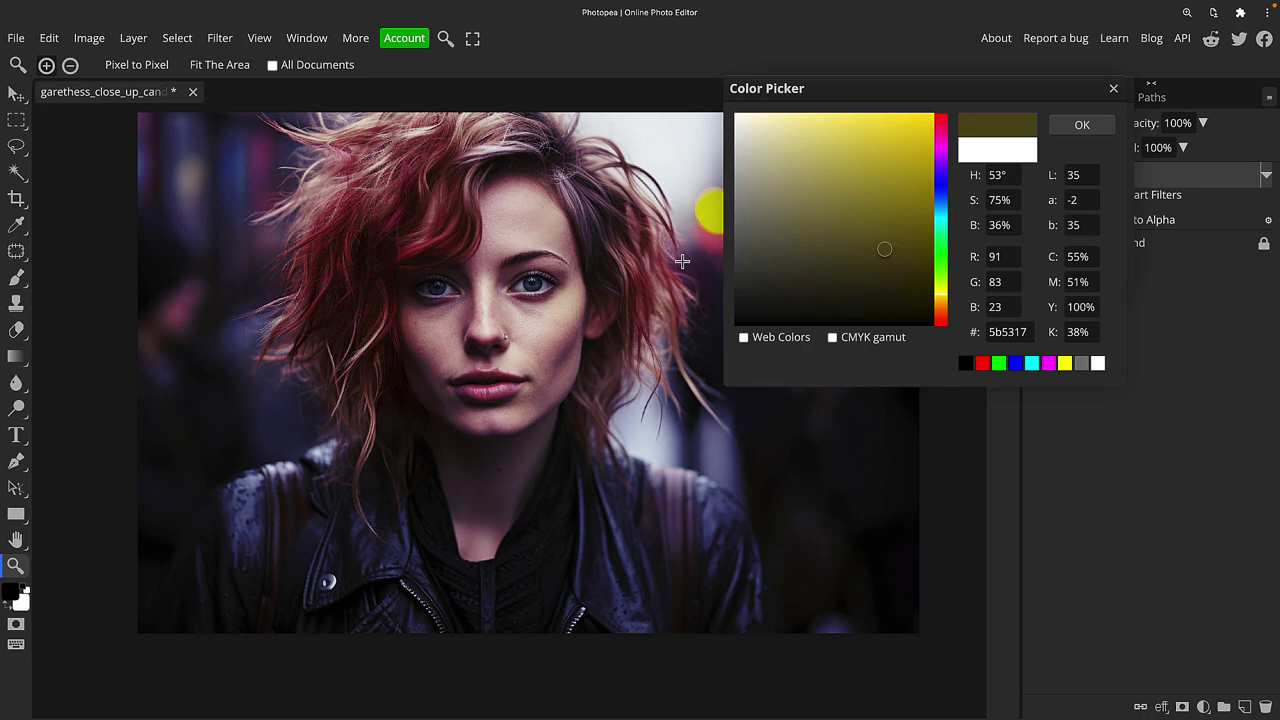
pyautogui.moveTo(886, 257)
pyautogui.mouseDown()
pyautogui.moveTo(834, 254)
pyautogui.moveTo(812, 210)
pyautogui.moveTo(837, 306)
pyautogui.moveTo(838, 281)
pyautogui.mouseUp()
# Adjust the target colour's tone, then move its hue to dark violet #362c54.
pyautogui.click(819, 146)
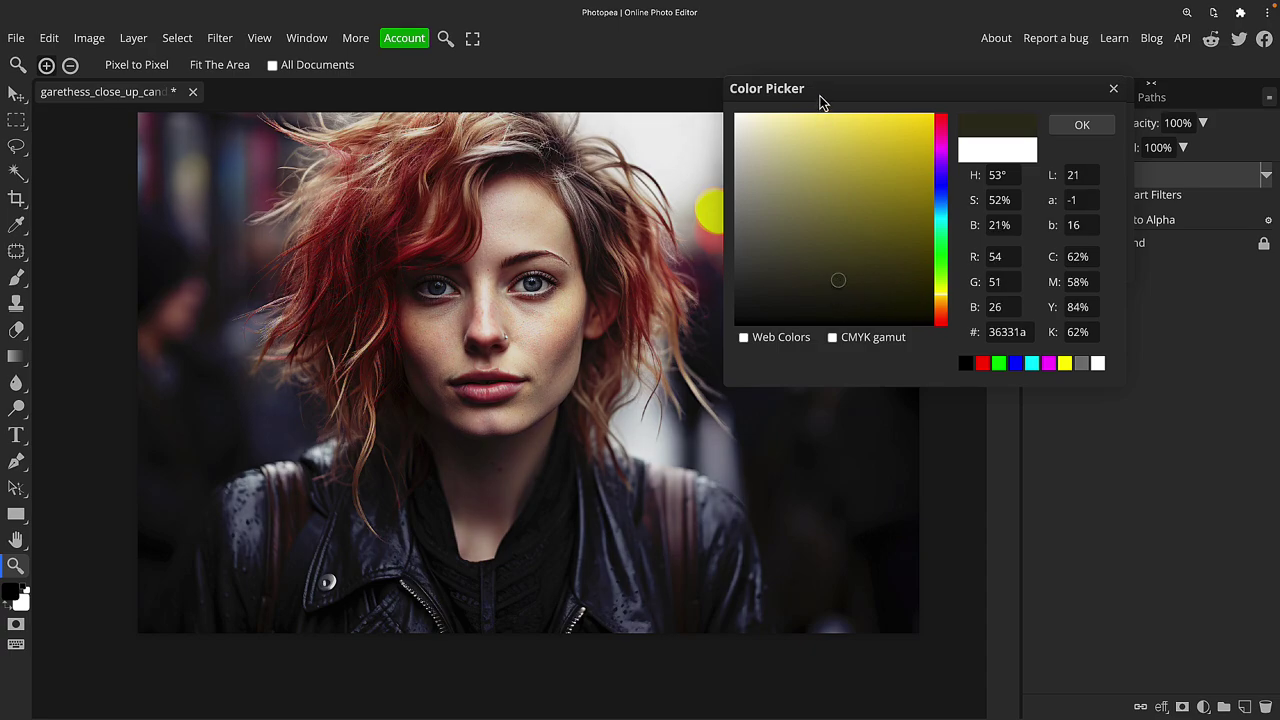
pyautogui.moveTo(823, 97); pyautogui.dragTo(878, 105)
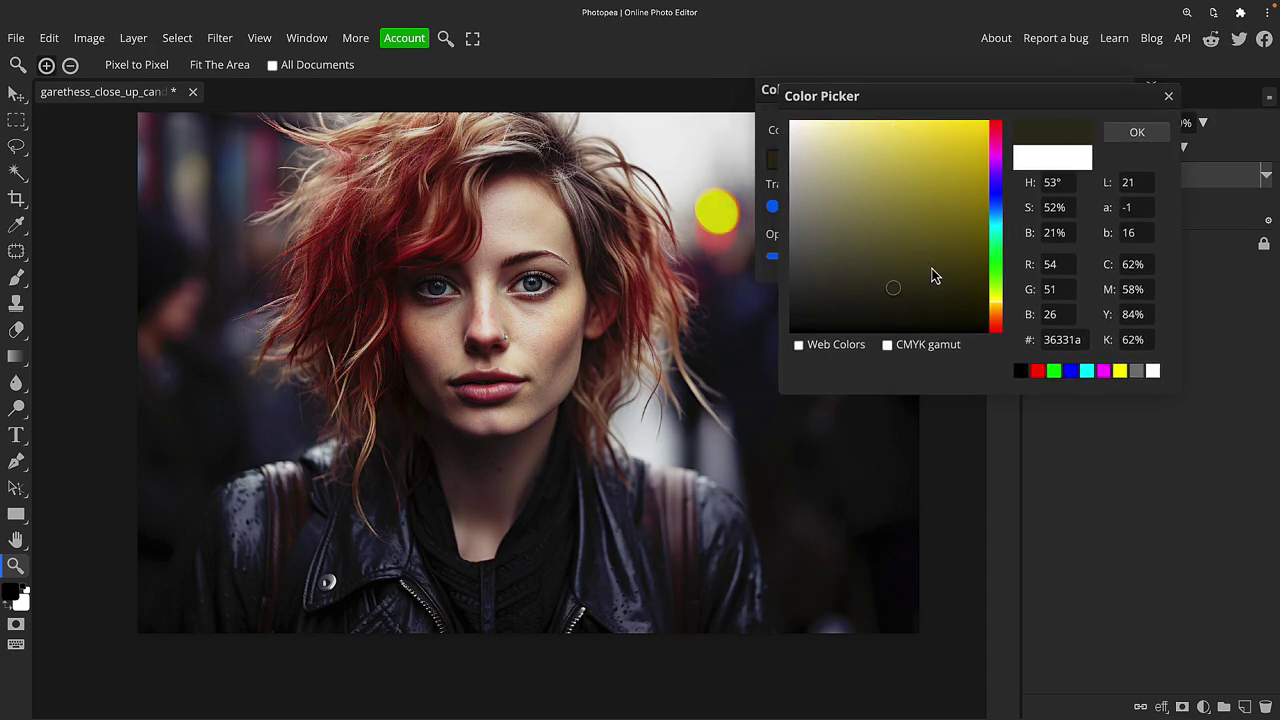
pyautogui.click(999, 310)
pyautogui.moveTo(999, 311)
pyautogui.mouseDown()
pyautogui.moveTo(999, 145)
pyautogui.moveTo(1002, 322)
pyautogui.moveTo(1005, 284)
pyautogui.moveTo(1004, 305)
pyautogui.mouseUp()
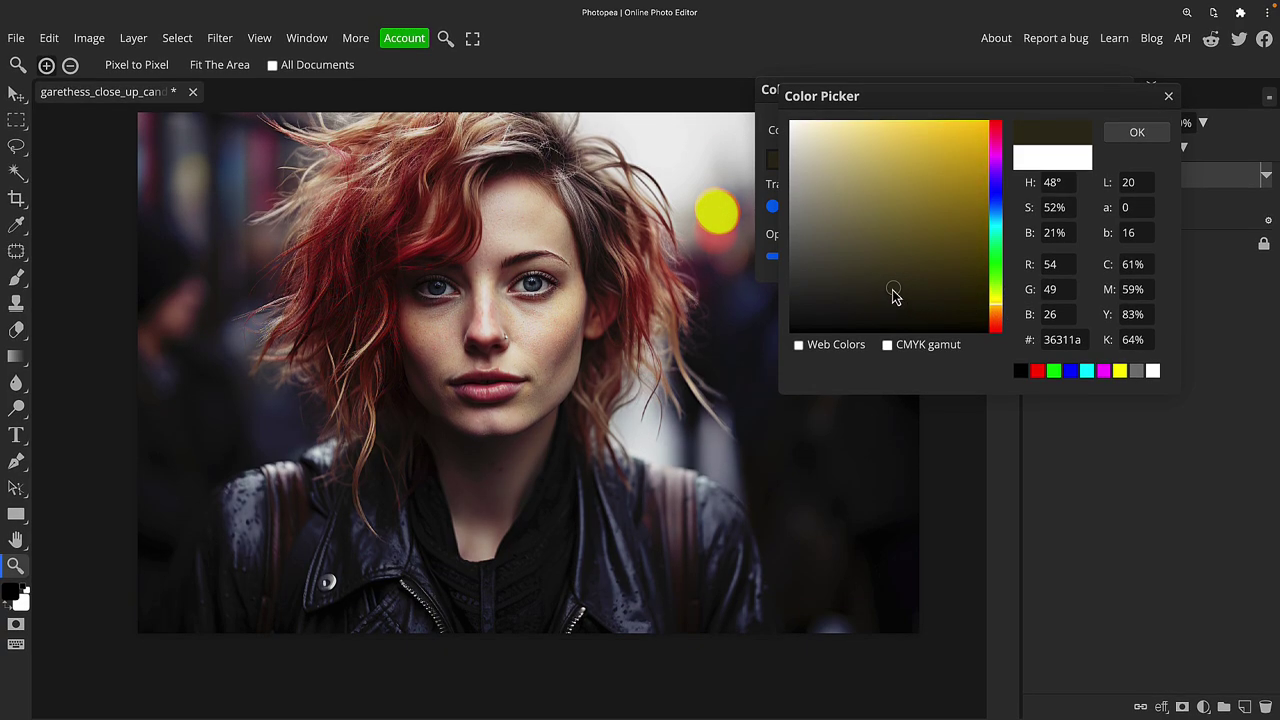
pyautogui.moveTo(894, 290); pyautogui.dragTo(883, 263)
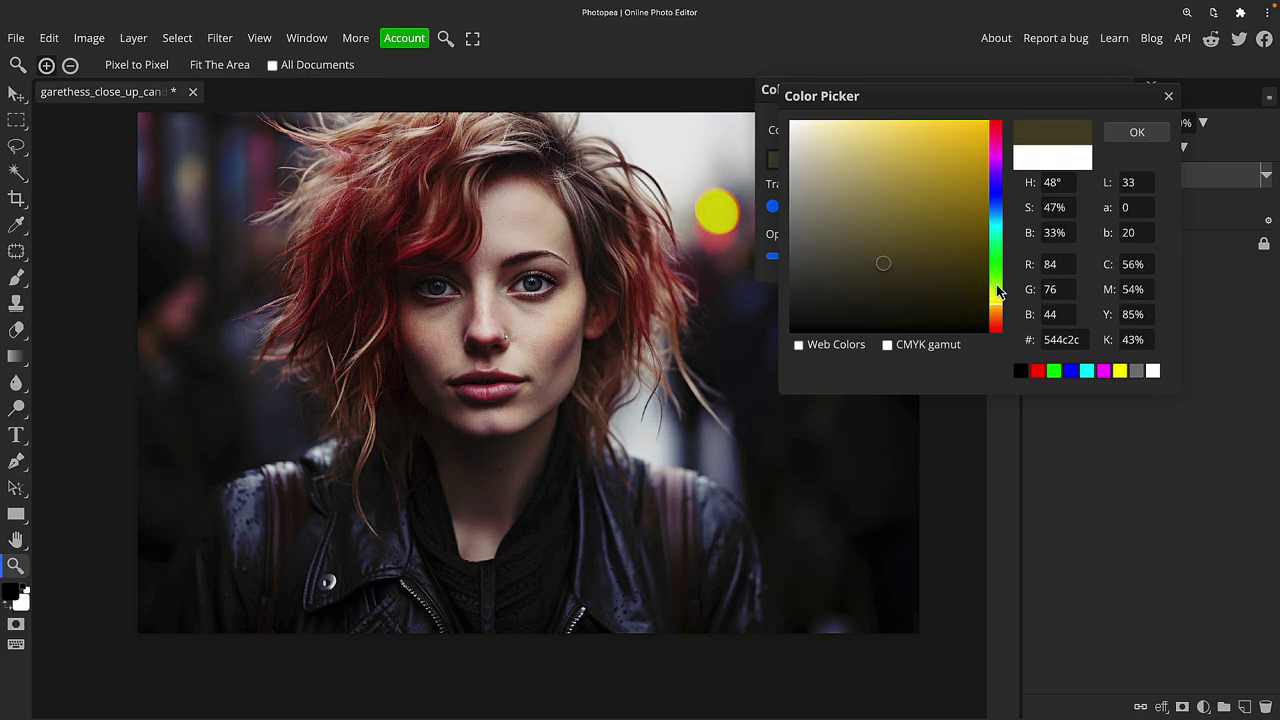
pyautogui.moveTo(997, 291)
pyautogui.mouseDown()
pyautogui.moveTo(997, 129)
pyautogui.moveTo(1000, 304)
pyautogui.moveTo(997, 125)
pyautogui.moveTo(996, 140)
pyautogui.mouseUp()
# Apply the violet Color to Alpha filter and compare Layer 1 with the Background by toggling visibility.
pyautogui.click(1137, 132)
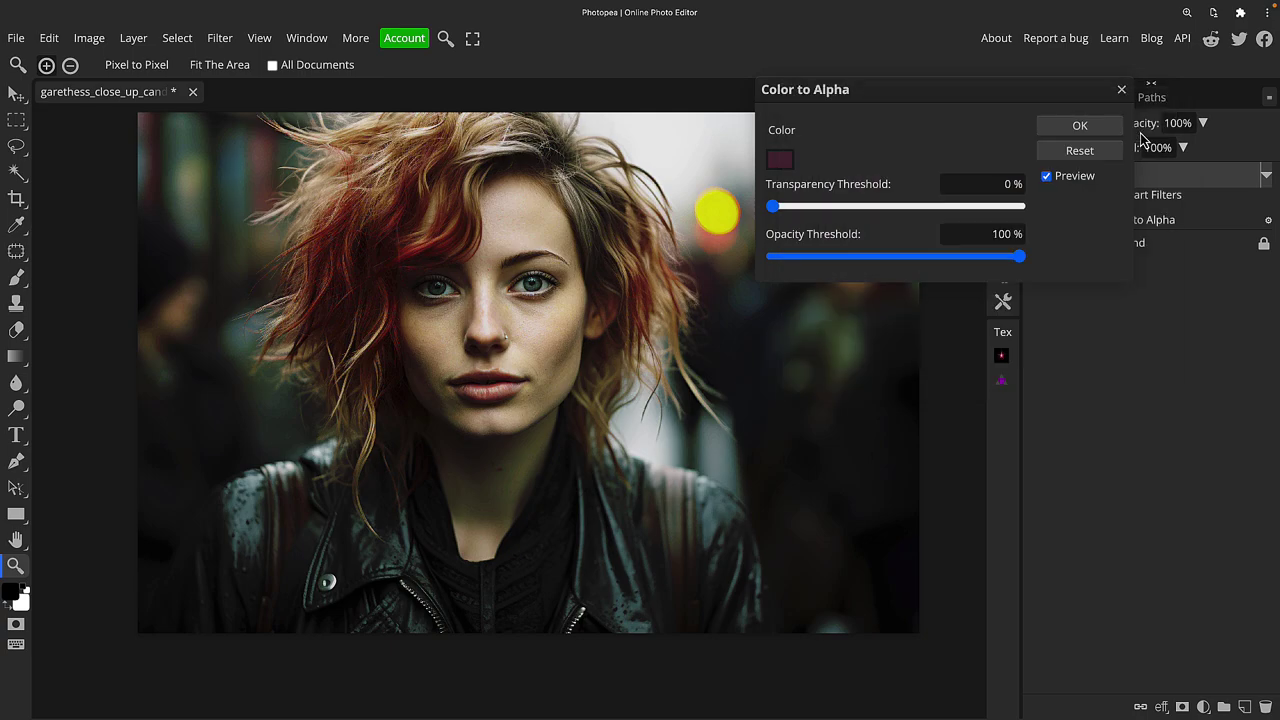
pyautogui.click(1060, 130)
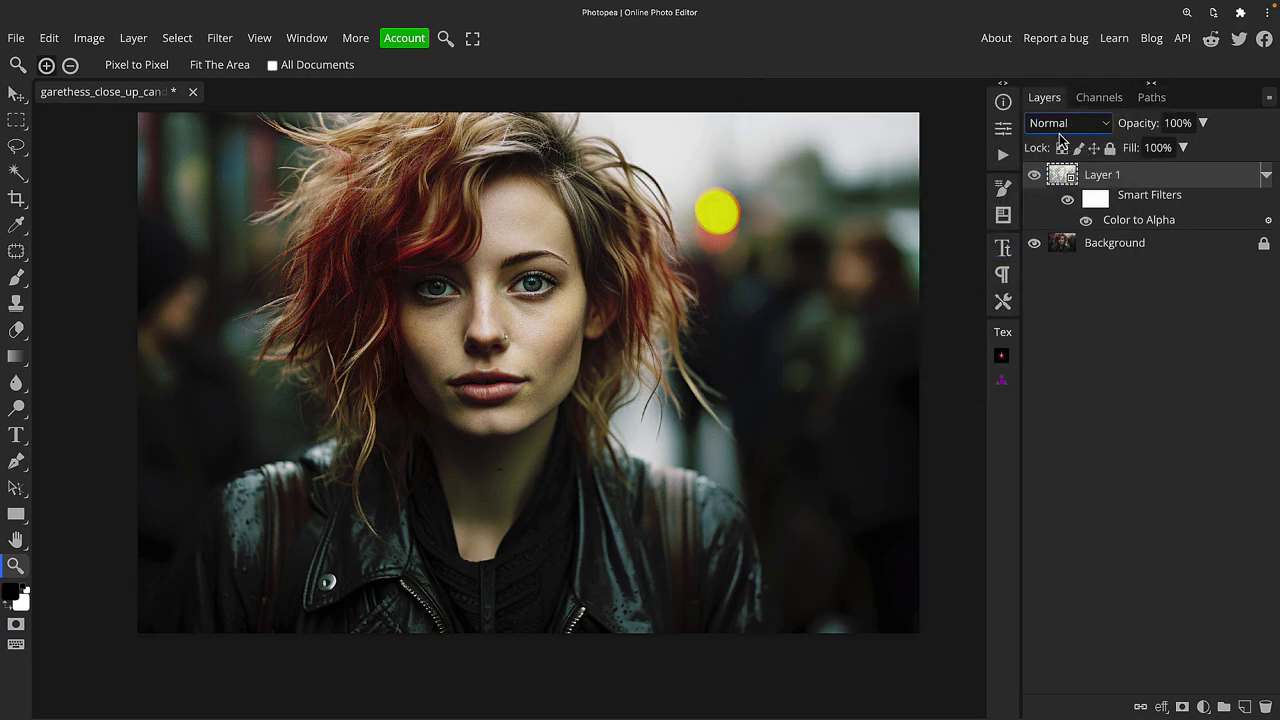
pyautogui.keyDown('alt'); pyautogui.click(1034, 182); pyautogui.keyUp('alt')
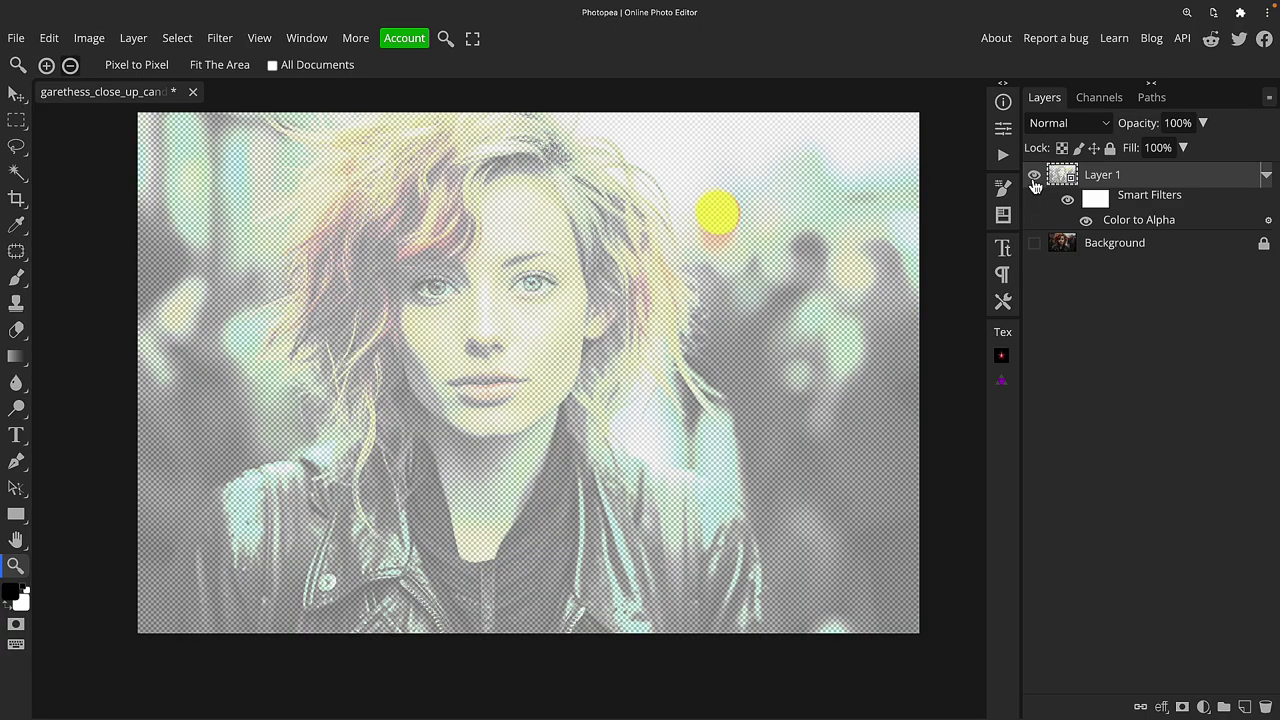
pyautogui.keyDown('alt'); pyautogui.click(1035, 182); pyautogui.keyUp('alt')
pyautogui.keyDown('alt'); pyautogui.click(1036, 182); pyautogui.keyUp('alt')
pyautogui.keyDown('alt'); pyautogui.click(1036, 182); pyautogui.keyUp('alt')
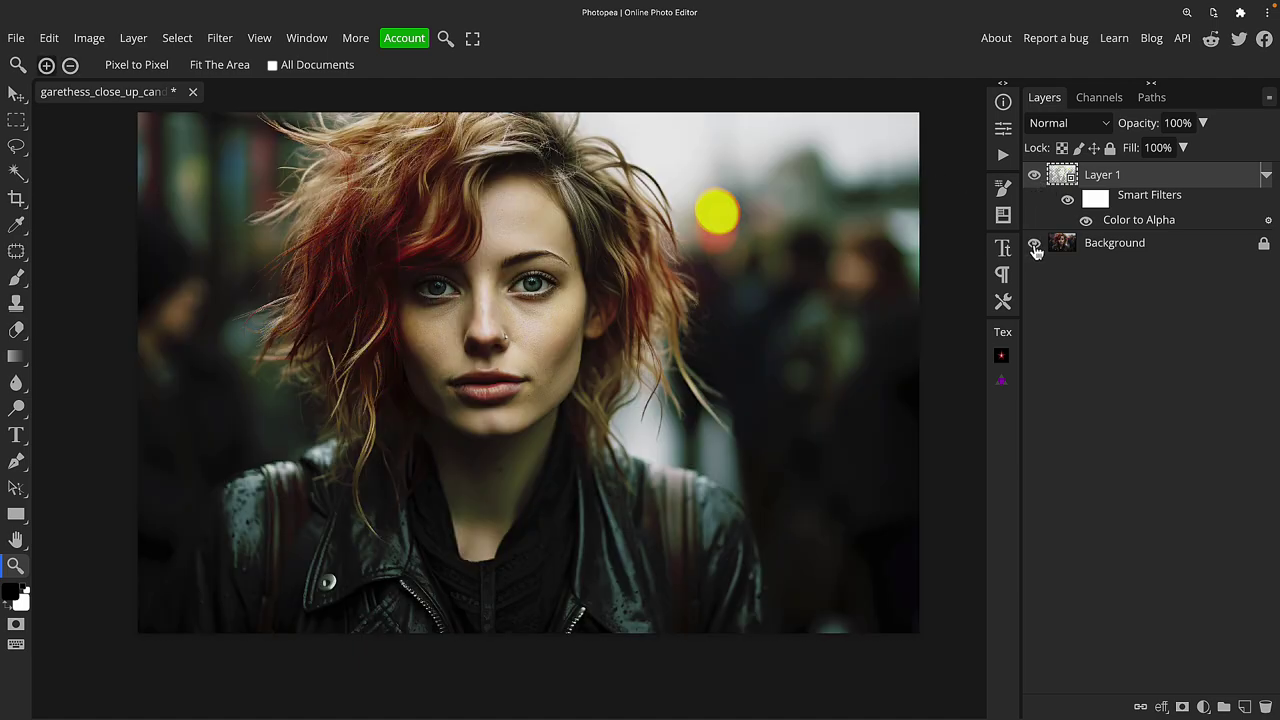
pyautogui.click(1036, 178)
# Try out Layer 1's opacity, then set it to Overlay blending at 53% opacity.
pyautogui.moveTo(1134, 122); pyautogui.dragTo(977, 129)
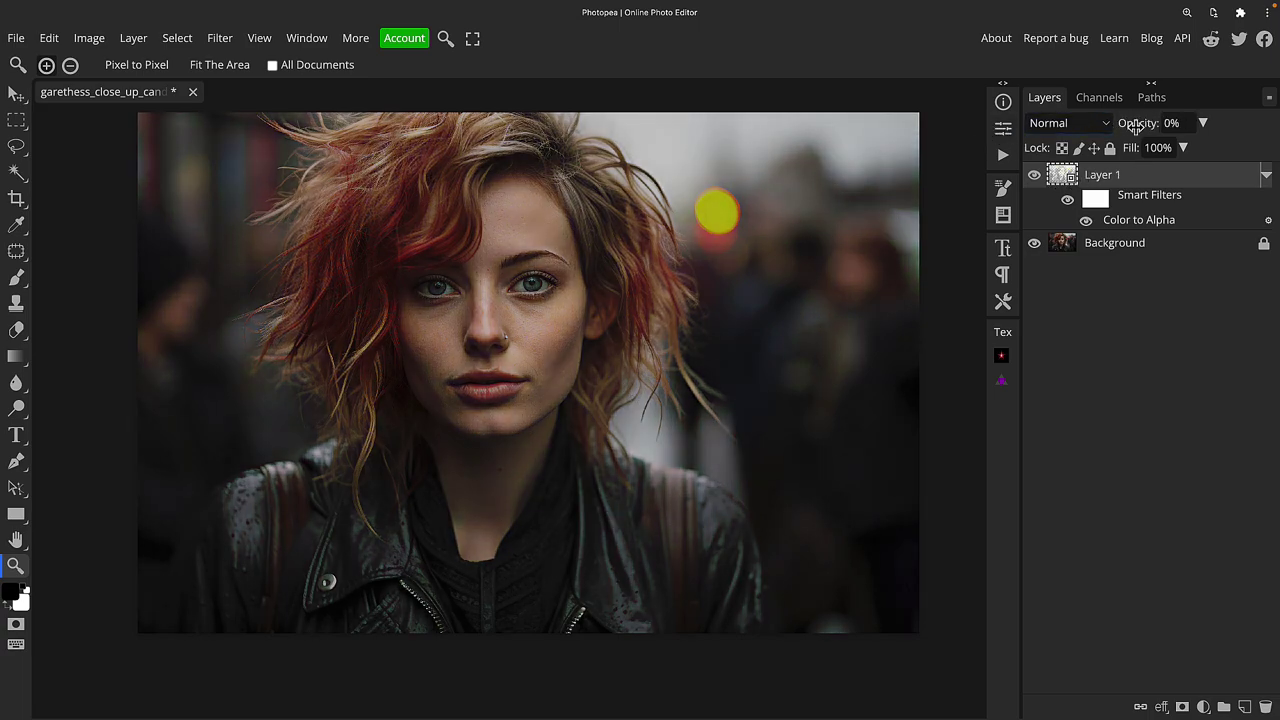
pyautogui.moveTo(1140, 126); pyautogui.dragTo(1153, 128)
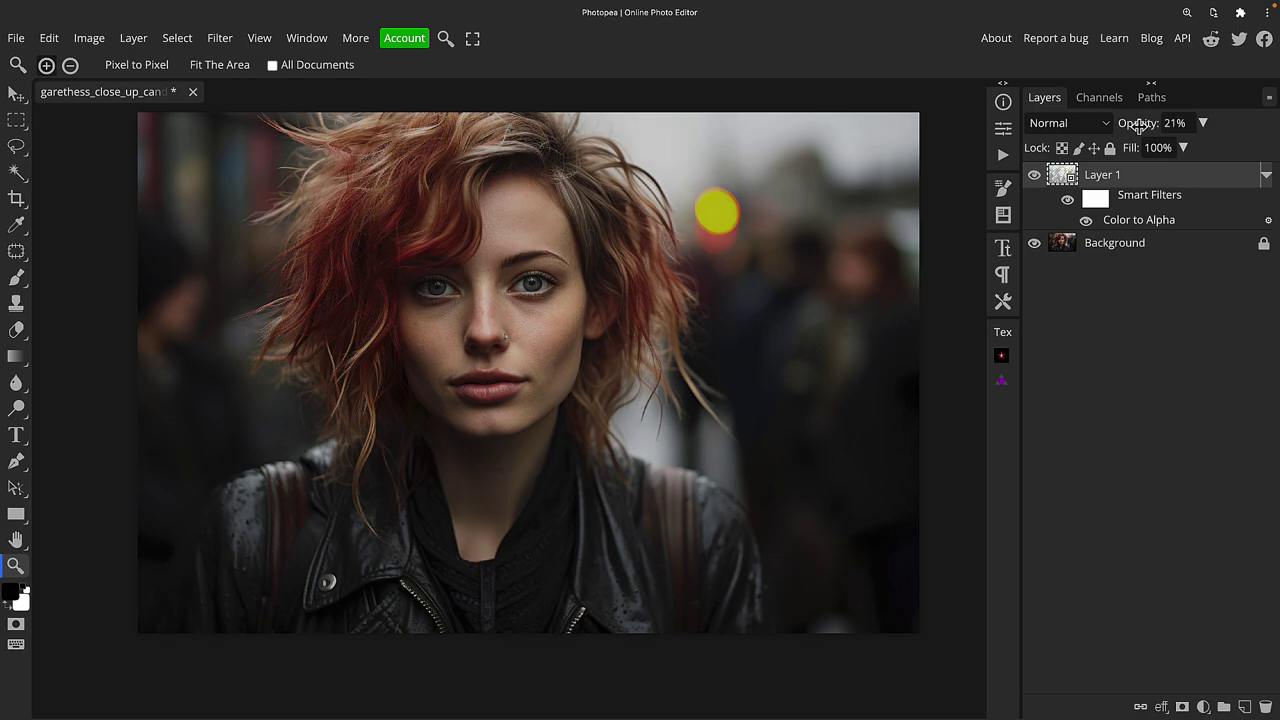
pyautogui.moveTo(1131, 124)
pyautogui.mouseDown()
pyautogui.moveTo(1168, 127)
pyautogui.moveTo(1143, 135)
pyautogui.mouseUp()
pyautogui.click(1054, 125)
pyautogui.click(1057, 190)
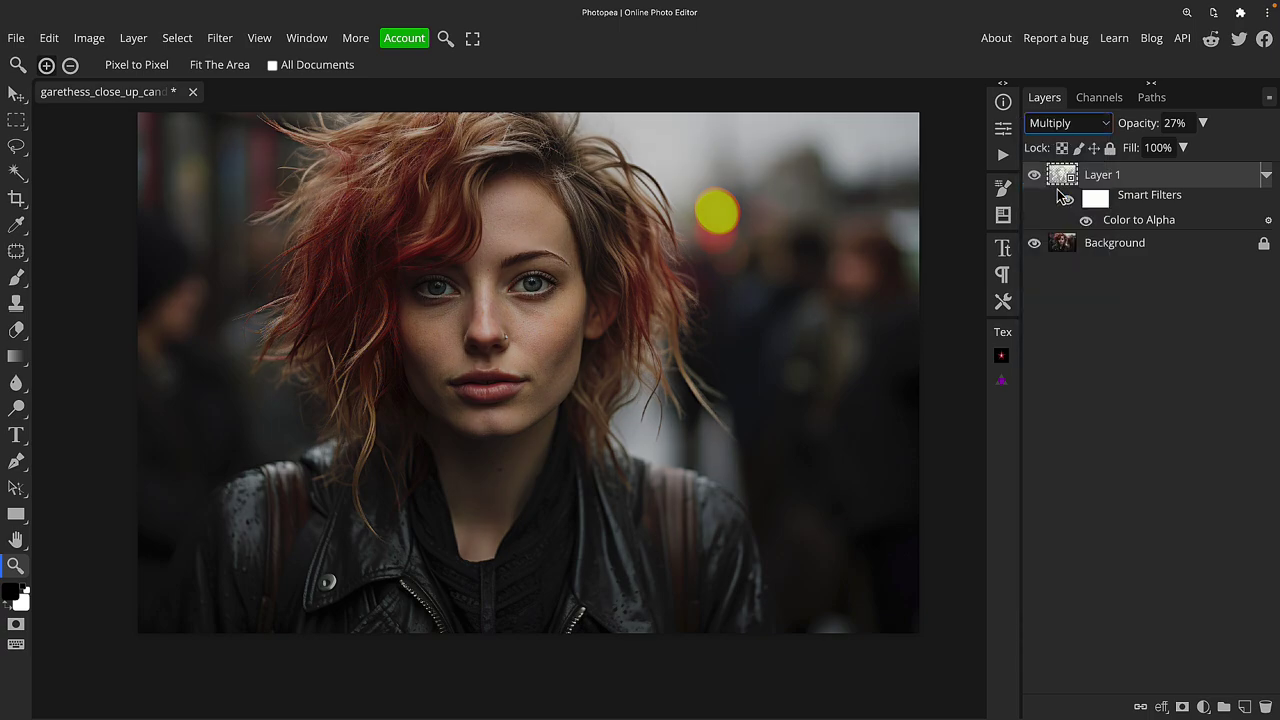
pyautogui.click(1067, 128)
pyautogui.click(1065, 310)
pyautogui.moveTo(1138, 123); pyautogui.dragTo(1165, 132)
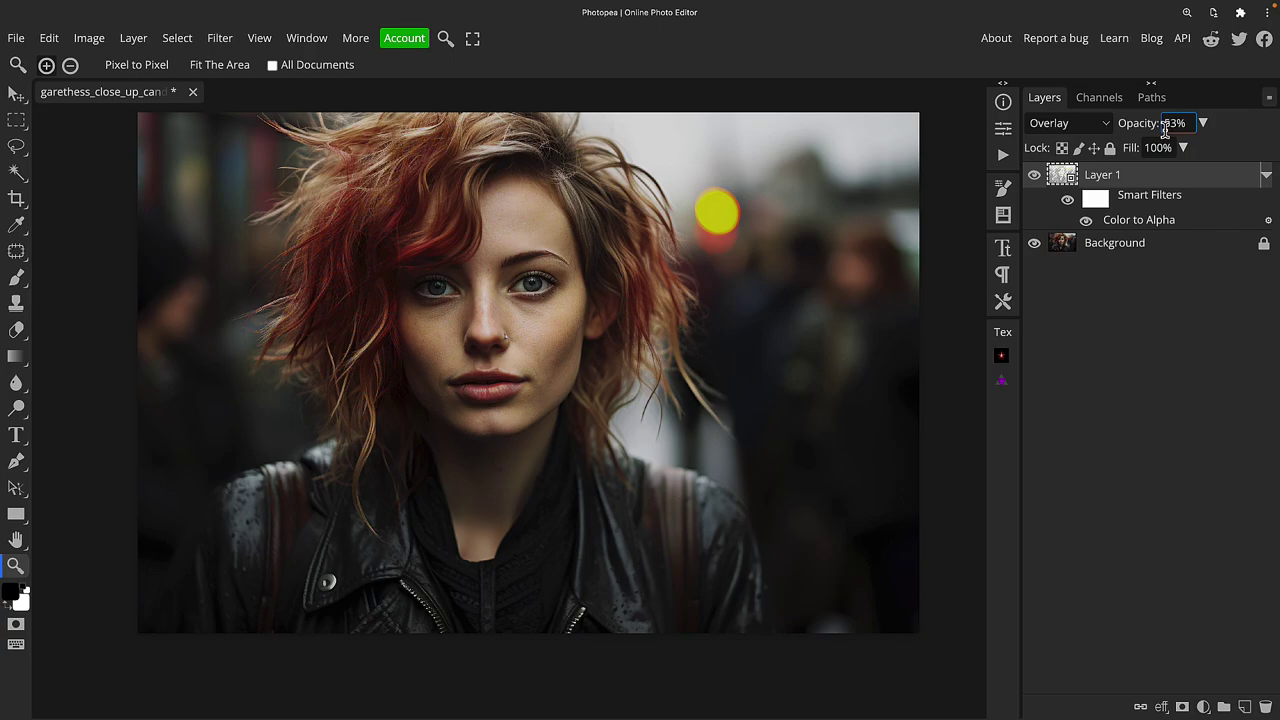
pyautogui.click(1038, 177)
pyautogui.click(1038, 177)
# Browse the Filter menu without choosing, then hide and show Layer 1 to compare.
pyautogui.click(214, 39)
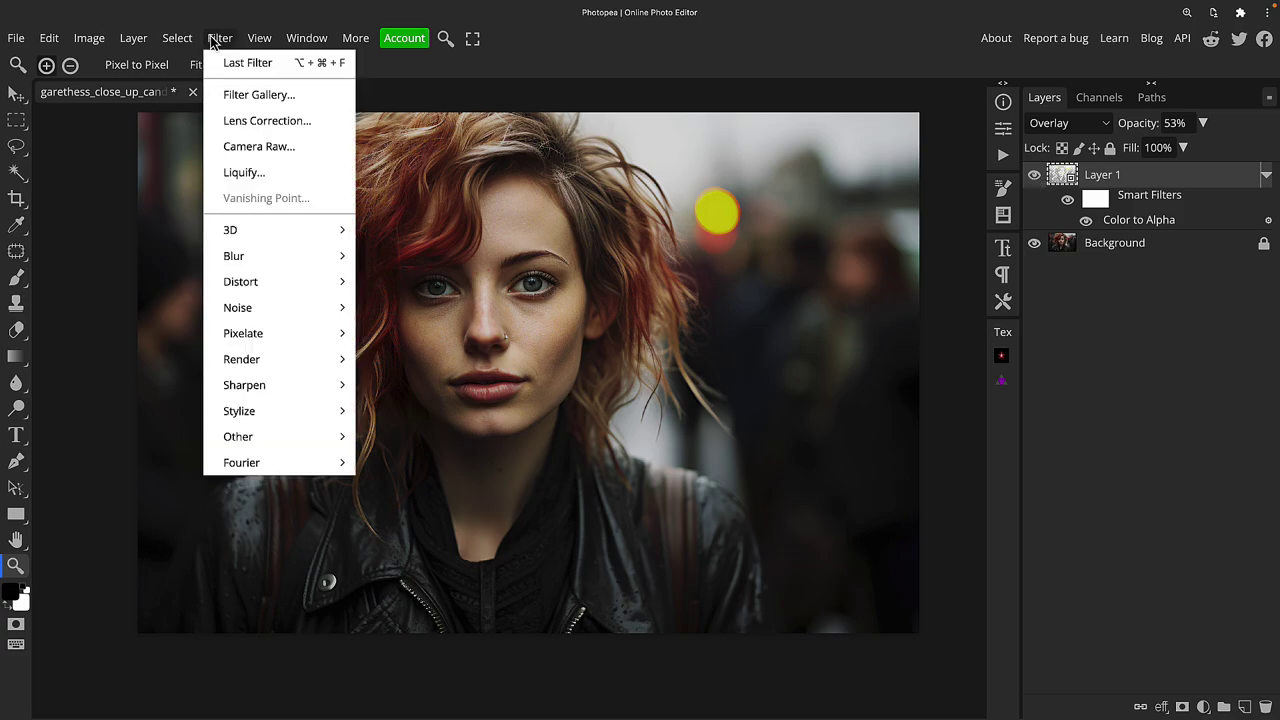
pyautogui.moveTo(265, 437)
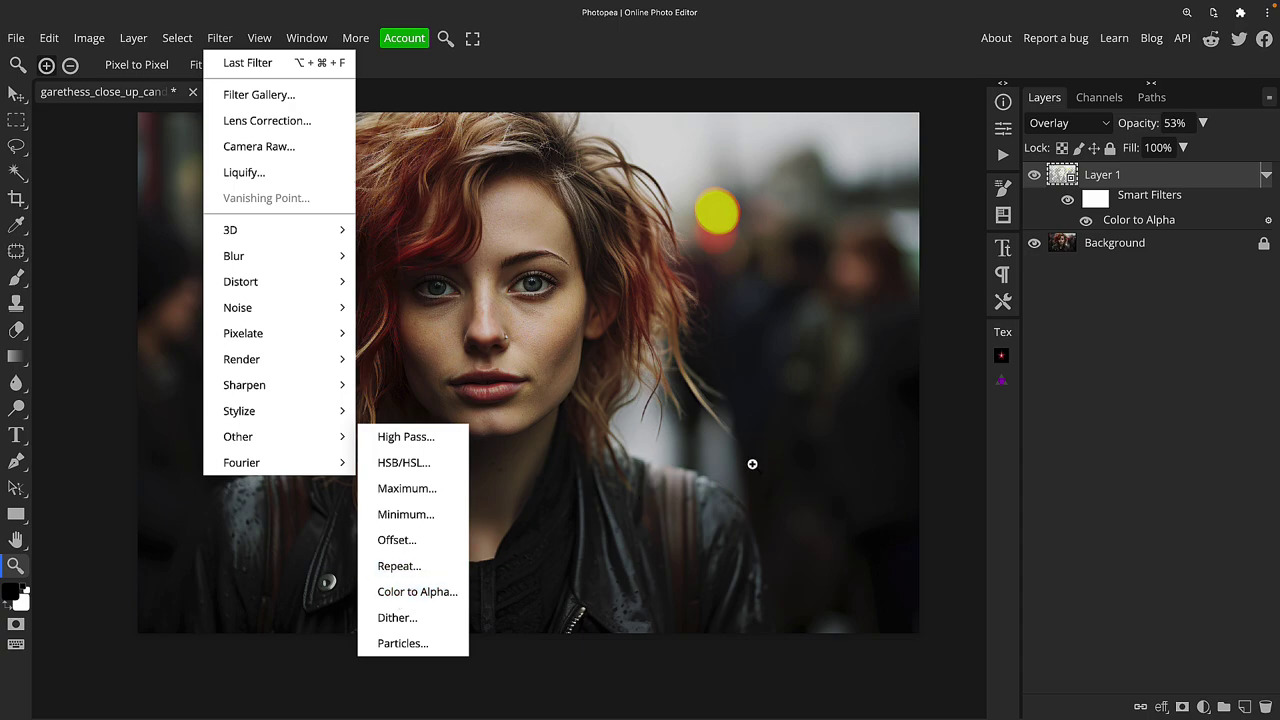
pyautogui.click(1160, 323)
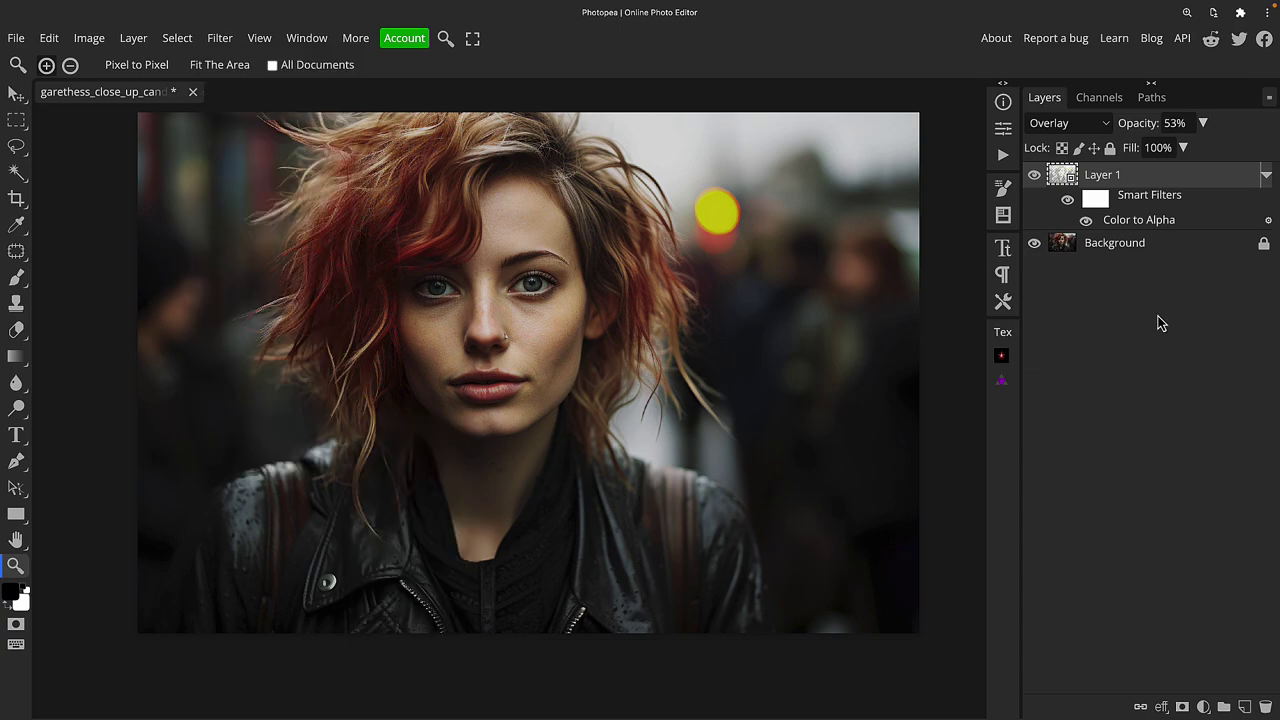
pyautogui.click(1034, 177)
pyautogui.click(1034, 177)
# Reopen the Color to Alpha smart filter and try different Transparency and Opacity Threshold values.
pyautogui.doubleClick(1151, 229)
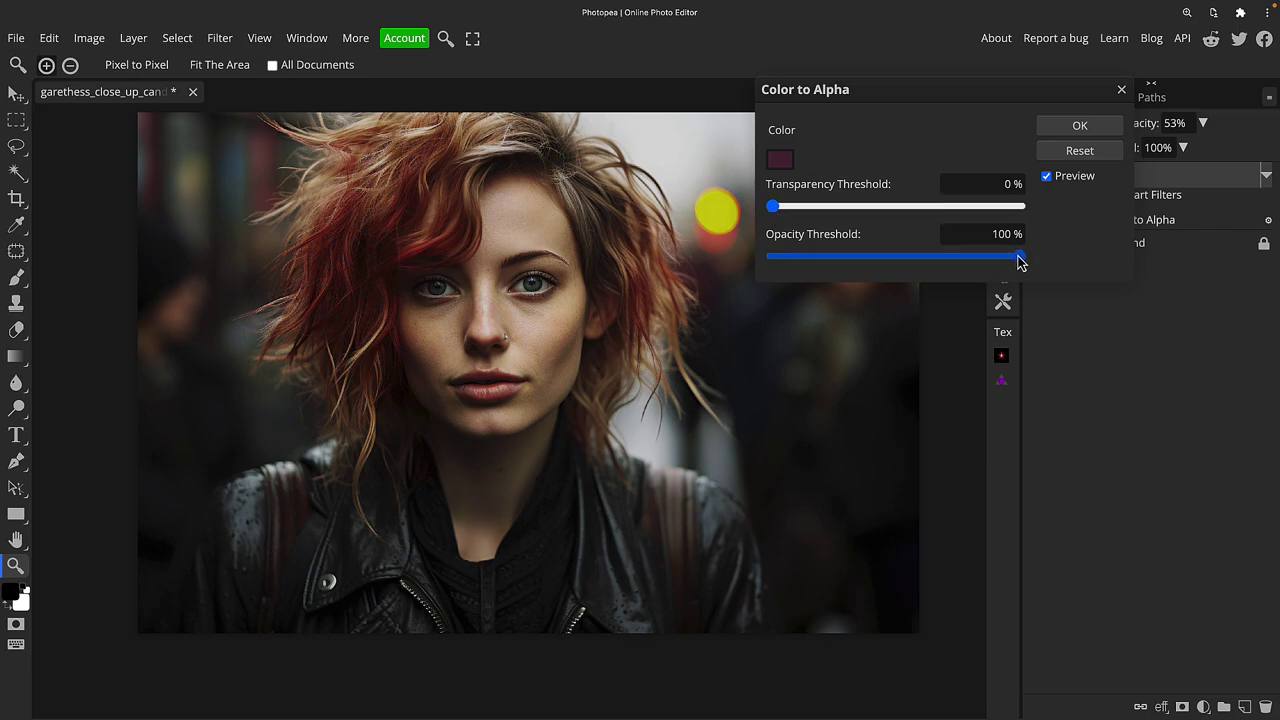
pyautogui.click(778, 209)
pyautogui.moveTo(779, 212); pyautogui.dragTo(734, 206)
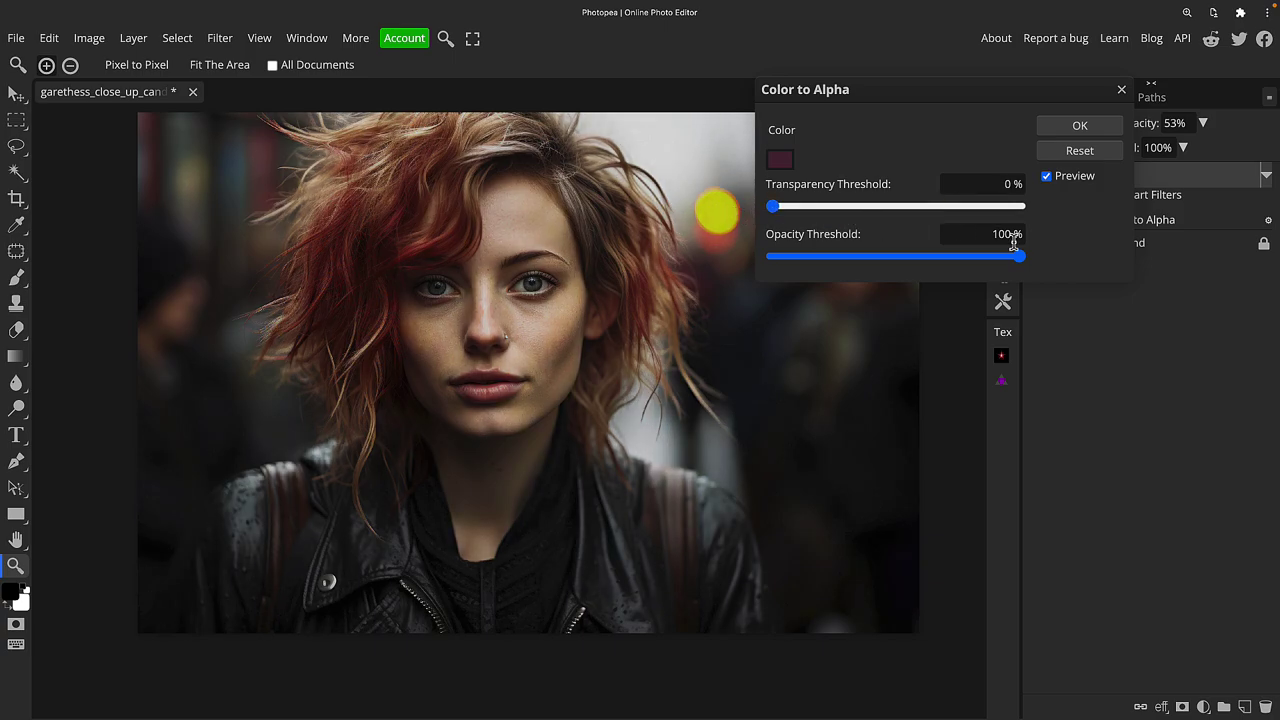
pyautogui.moveTo(1023, 263); pyautogui.dragTo(1050, 272)
pyautogui.moveTo(1020, 264); pyautogui.dragTo(1054, 263)
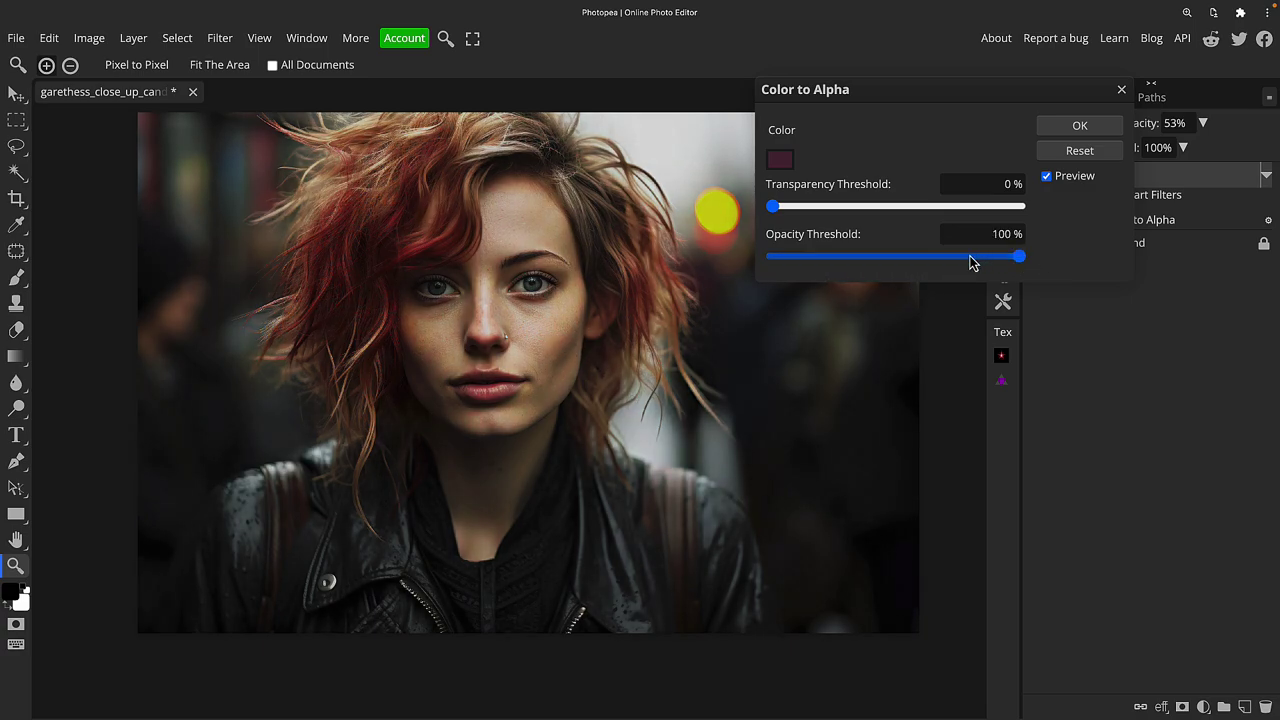
# Apply the Color to Alpha settings and lower Layer 1's Overlay opacity to 51%.
pyautogui.click(1063, 131)
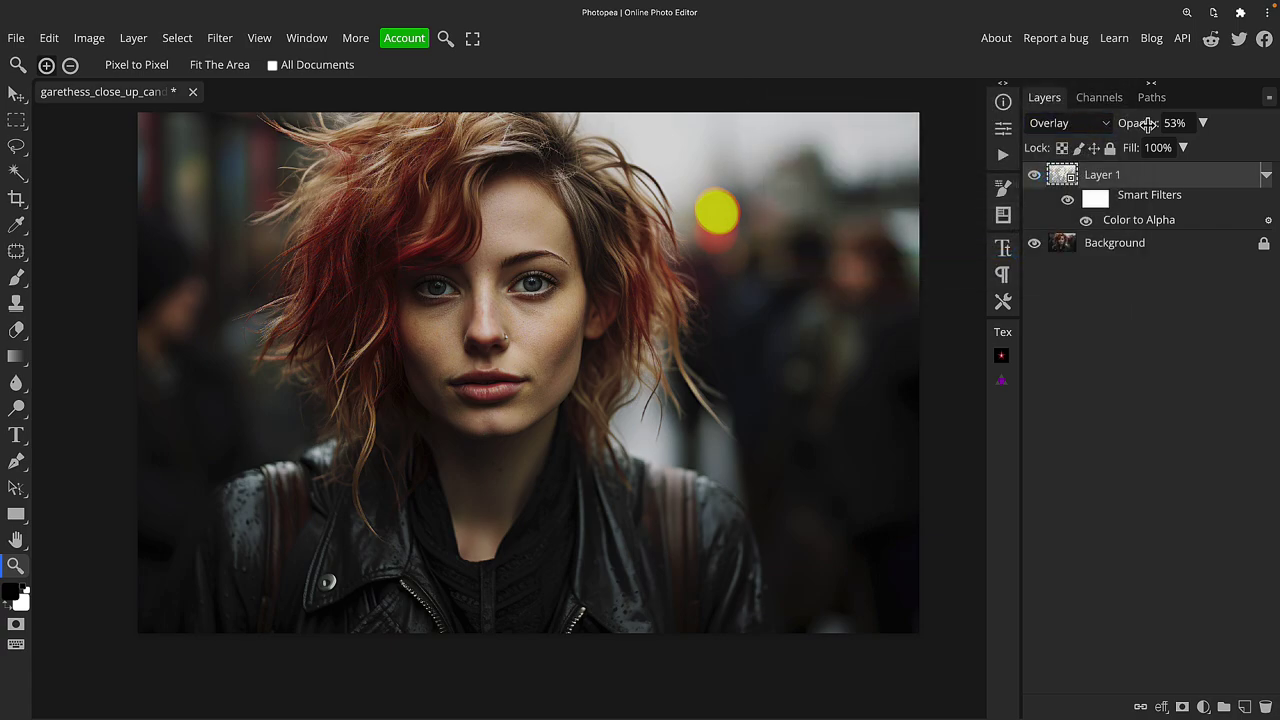
pyautogui.moveTo(1148, 123); pyautogui.dragTo(1122, 145)
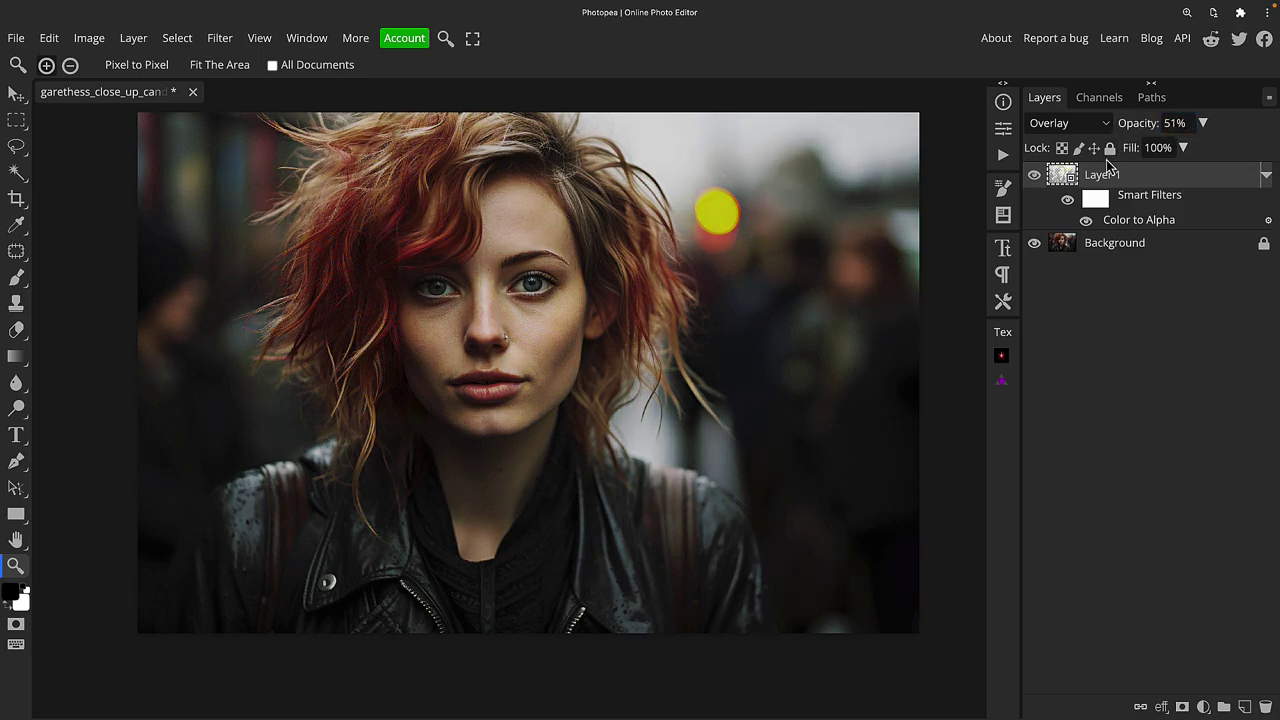